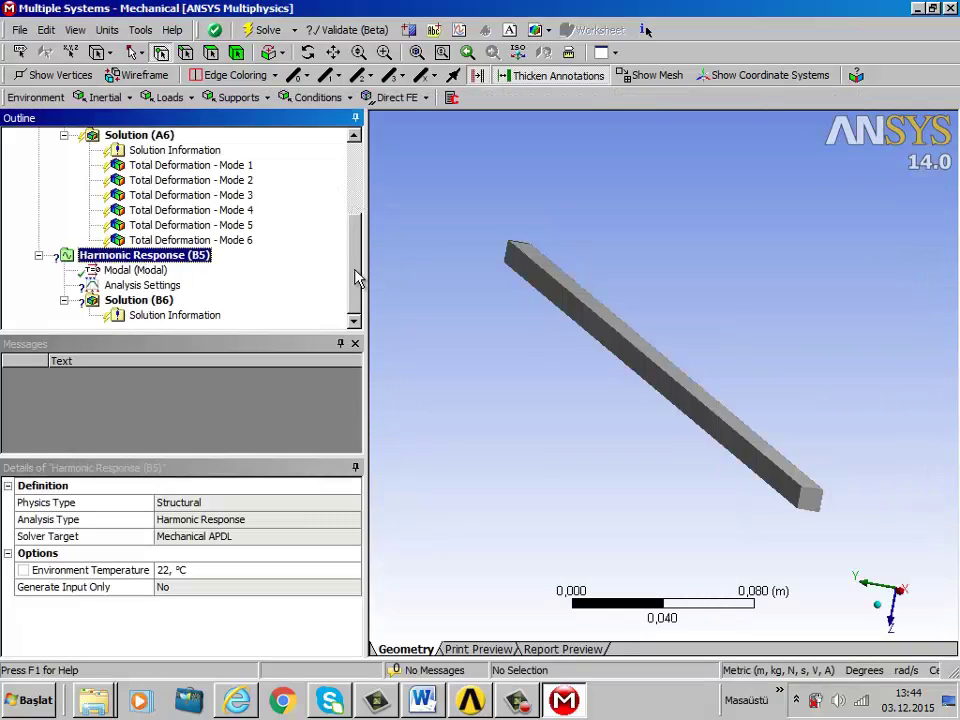
- Review the modal environment linked to the harmonic response and the source modal analysis with its fixed support
{"action": "left_click", "coordinate": [133, 271]}
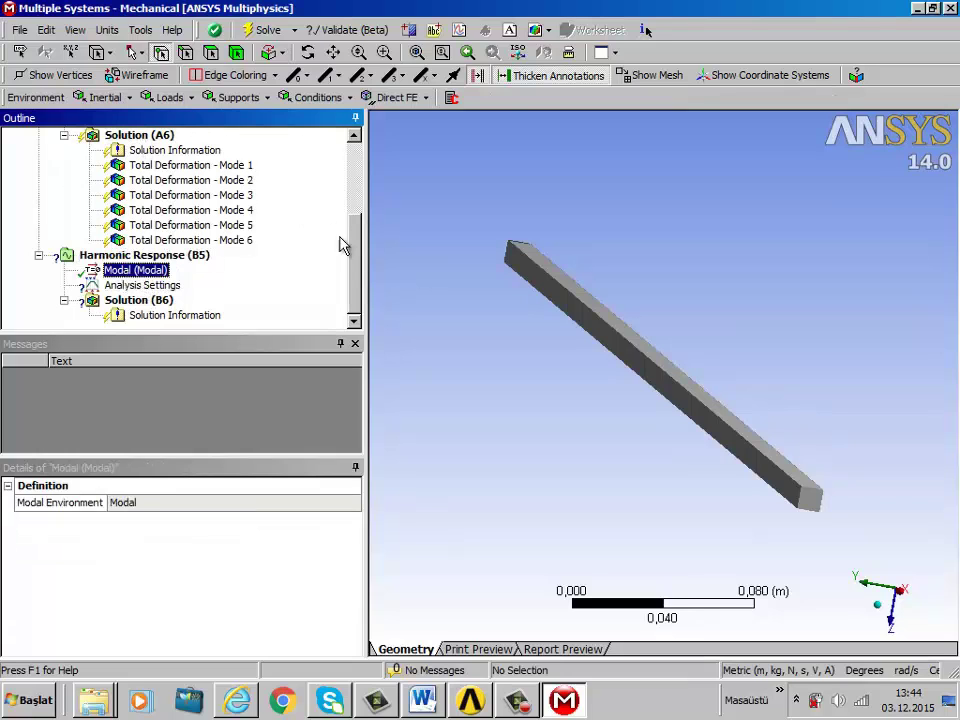
{"action": "scroll", "coordinate": [350, 225], "scroll_direction": "up", "scroll_amount": 2}
{"action": "left_click", "coordinate": [100, 135]}
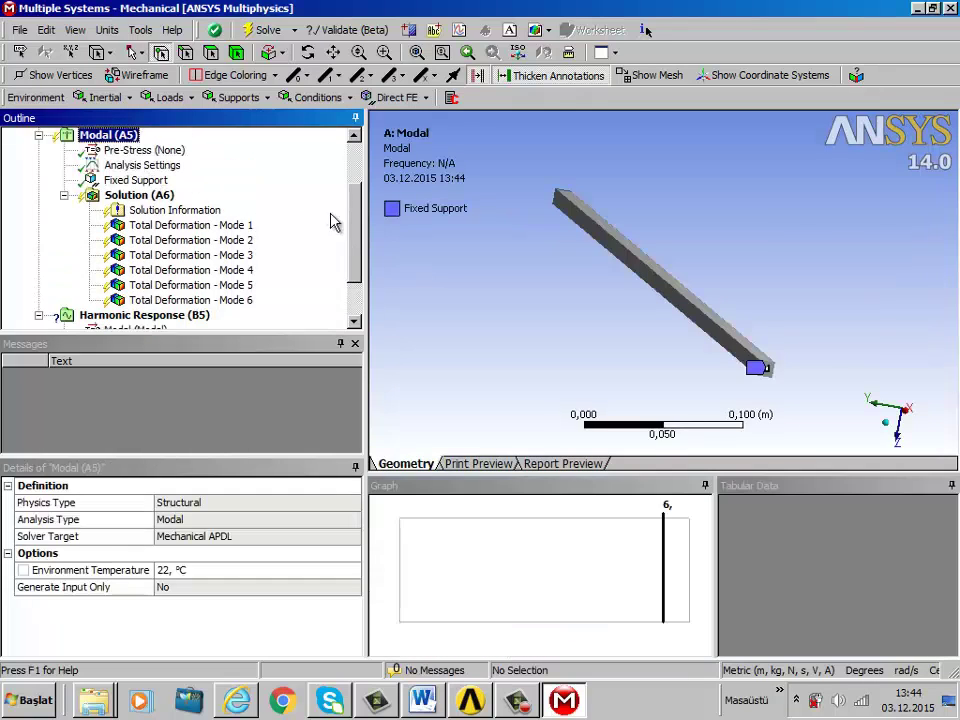
{"action": "scroll", "coordinate": [333, 222], "scroll_direction": "down", "scroll_amount": 2}
{"action": "left_click", "coordinate": [146, 271]}
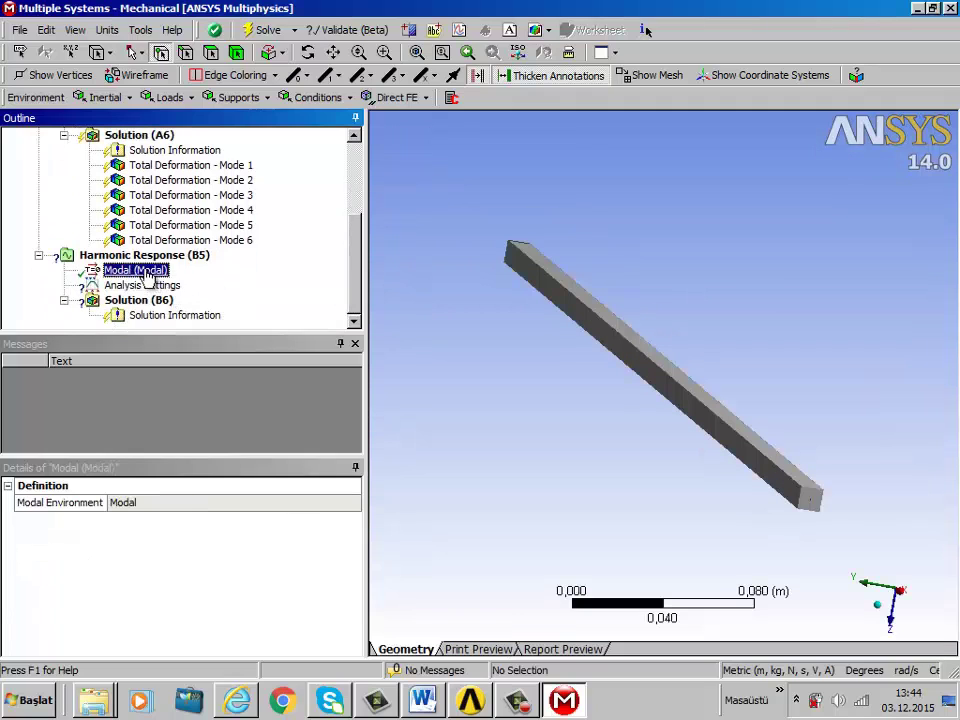
{"action": "left_click", "coordinate": [155, 501]}
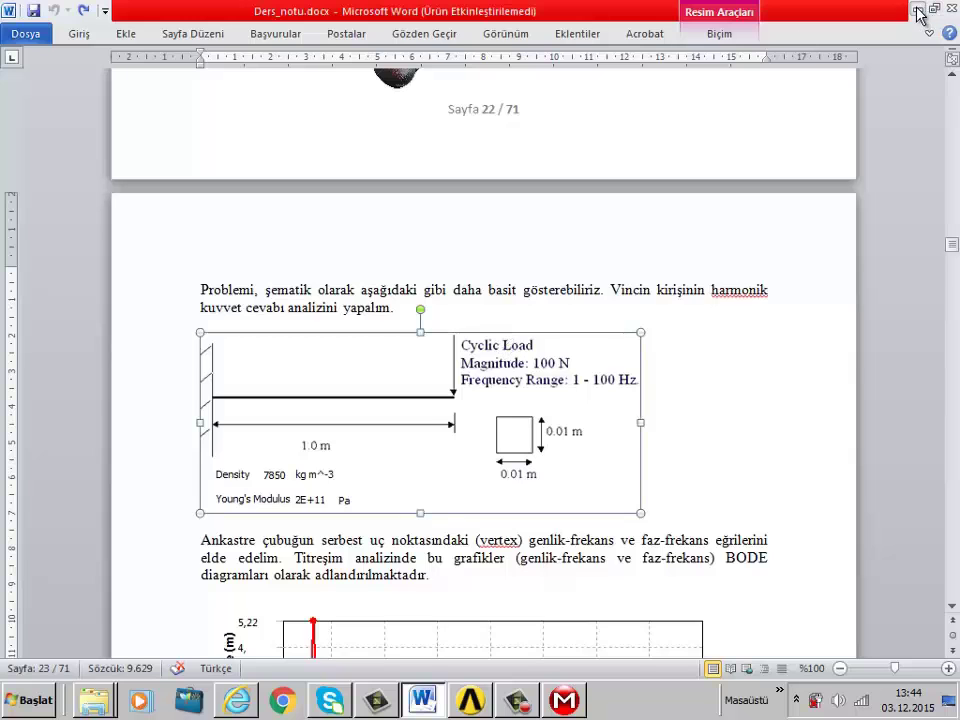
- Return to Mechanical and set the harmonic response's maximum frequency range to 100 Hz in its analysis settings
{"action": "left_click", "coordinate": [918, 10]}
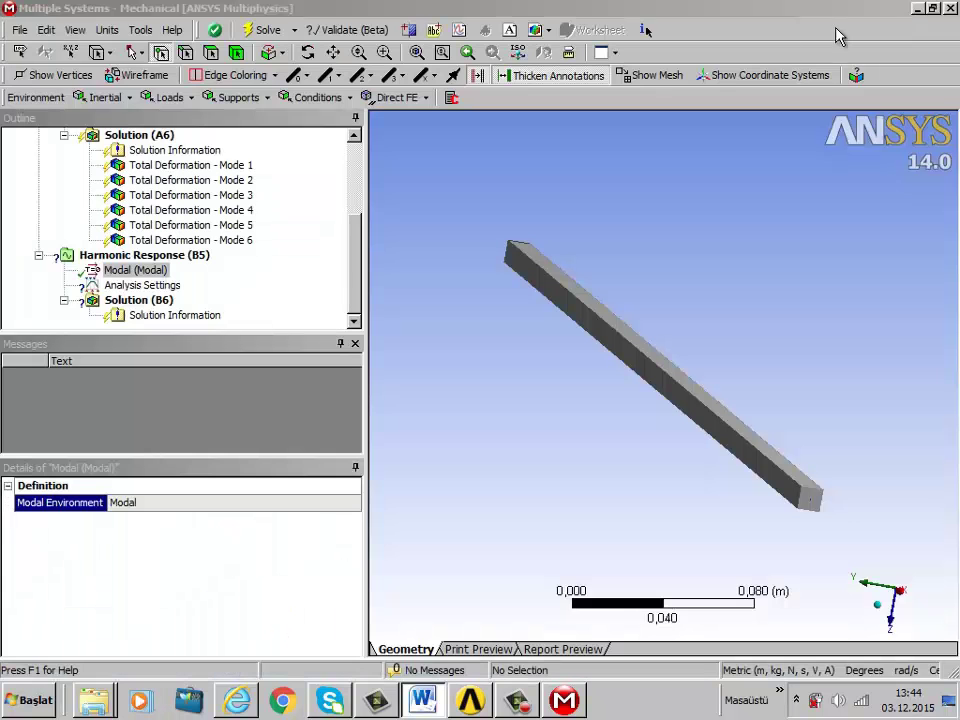
{"action": "left_click", "coordinate": [158, 287]}
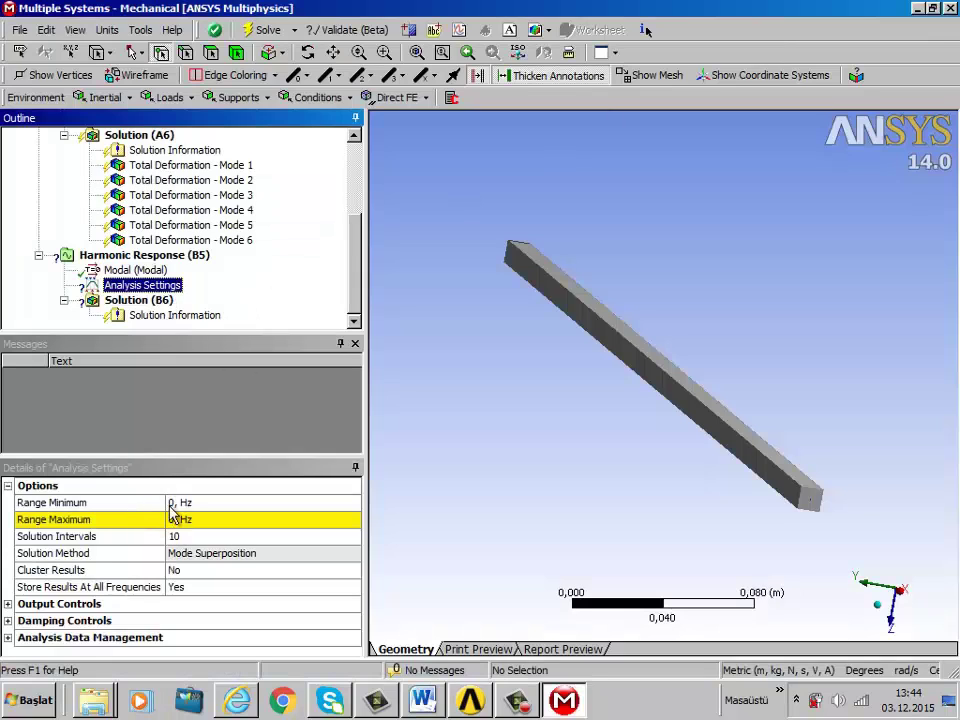
{"action": "left_click", "coordinate": [198, 521]}
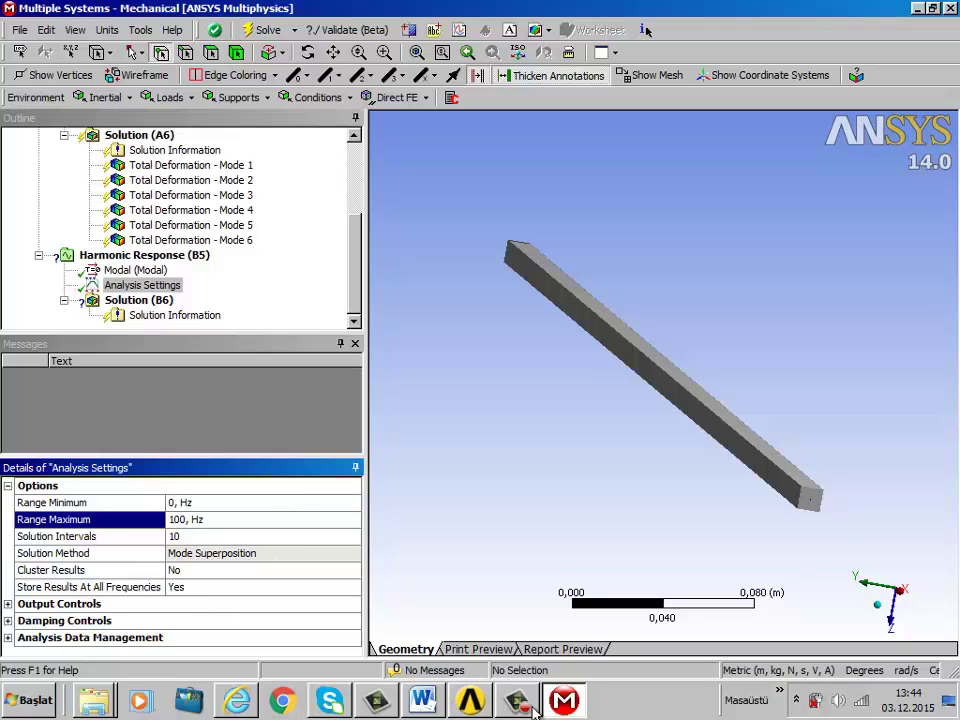
- Check the cyclic load's magnitude and frequency range in the Word document Ders_notu.docx and return to Mechanical
{"action": "left_click", "coordinate": [422, 700]}
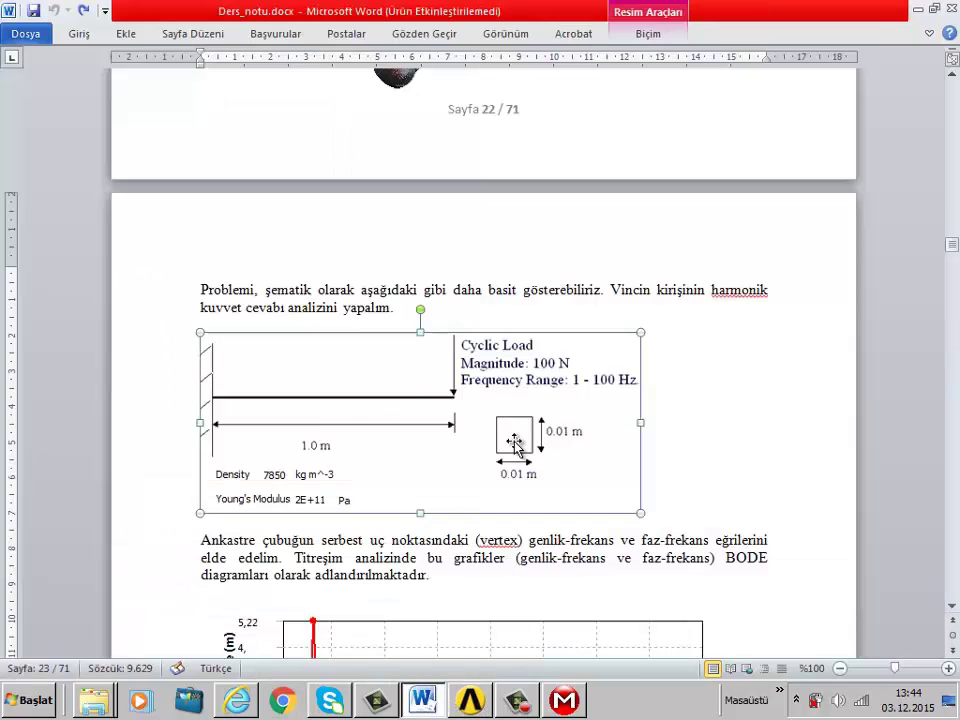
{"action": "scroll", "coordinate": [514, 441], "scroll_direction": "down", "scroll_amount": 2}
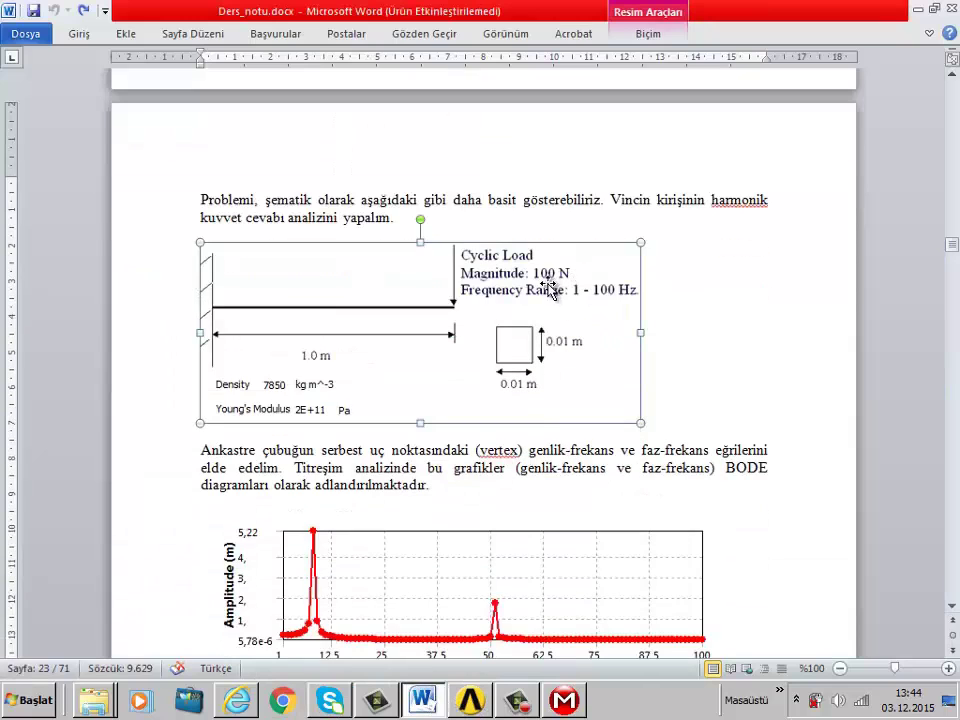
{"action": "left_click", "coordinate": [917, 9]}
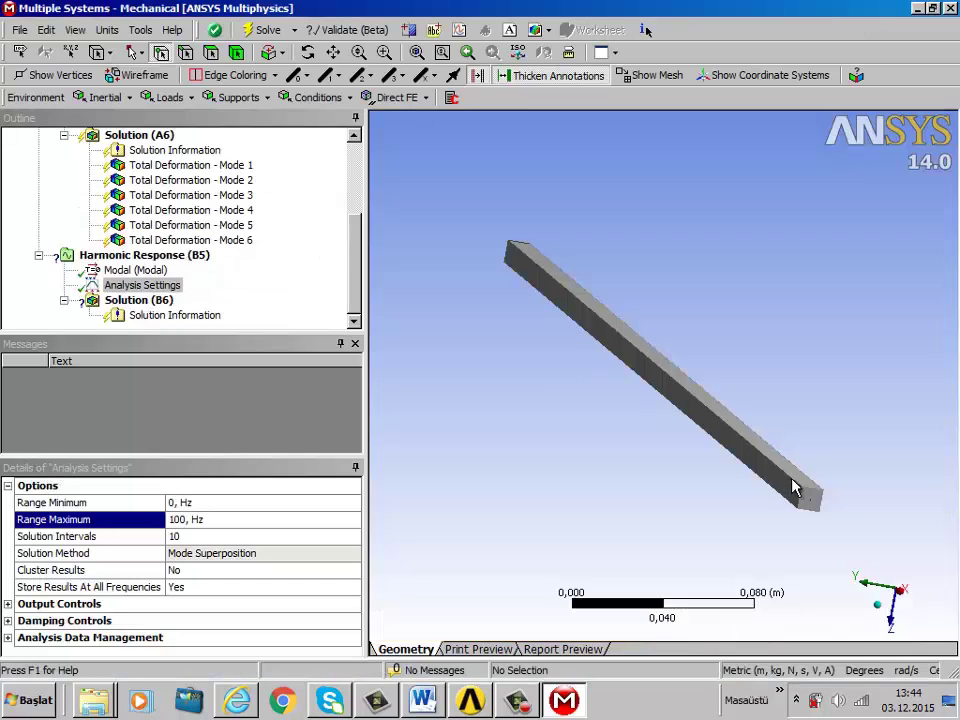
- Add a force to the harmonic response and scope it to the vertex at the beam's free end
{"action": "left_click", "coordinate": [138, 256]}
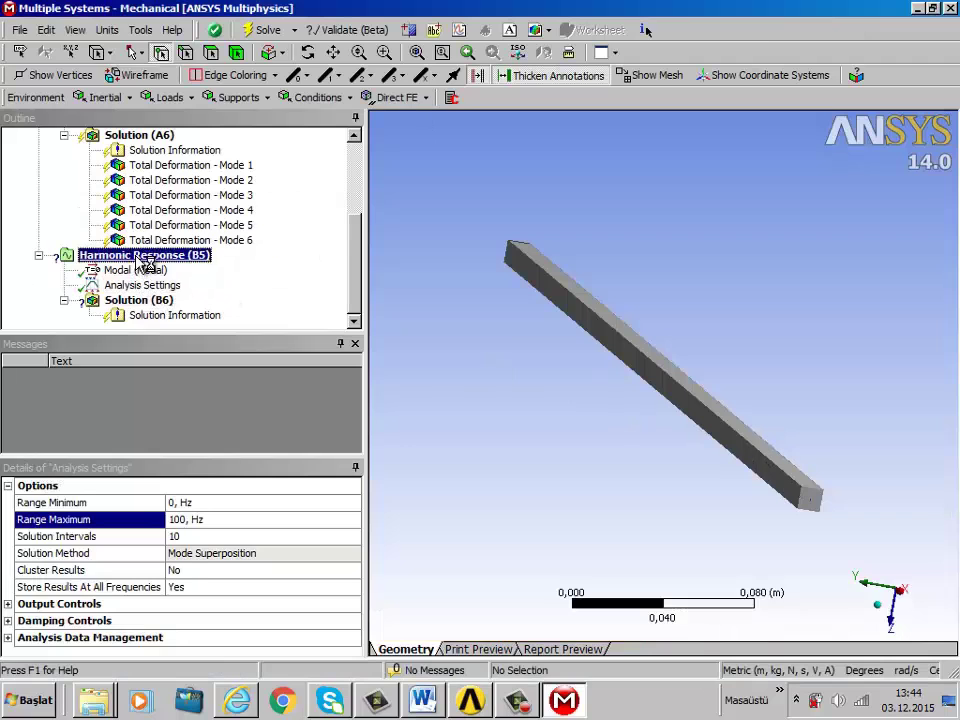
{"action": "left_click", "coordinate": [191, 99]}
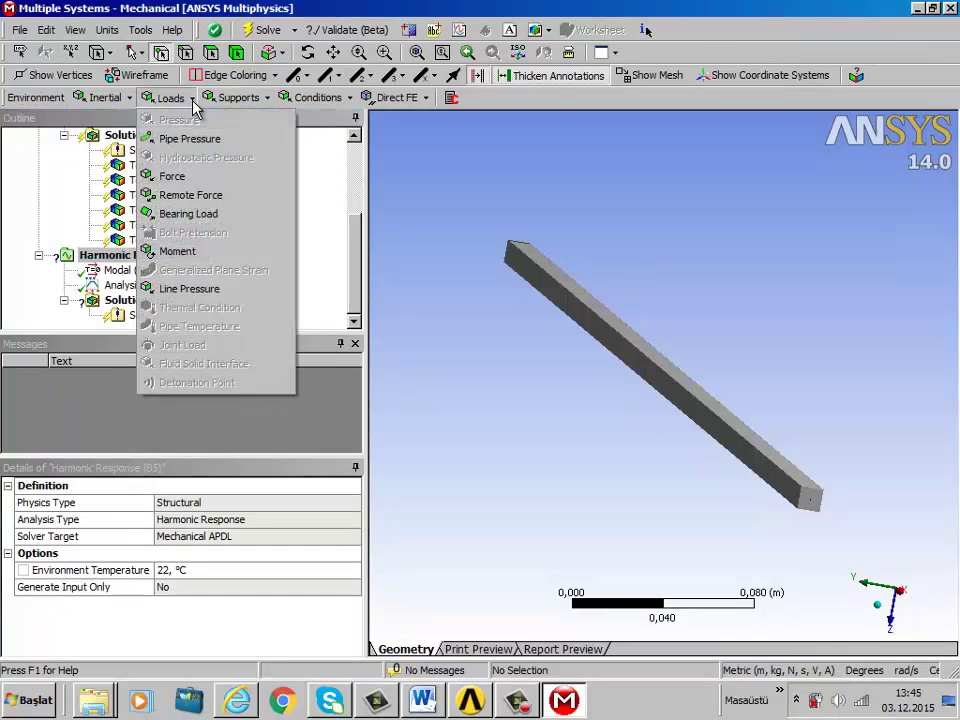
{"action": "left_click", "coordinate": [172, 177]}
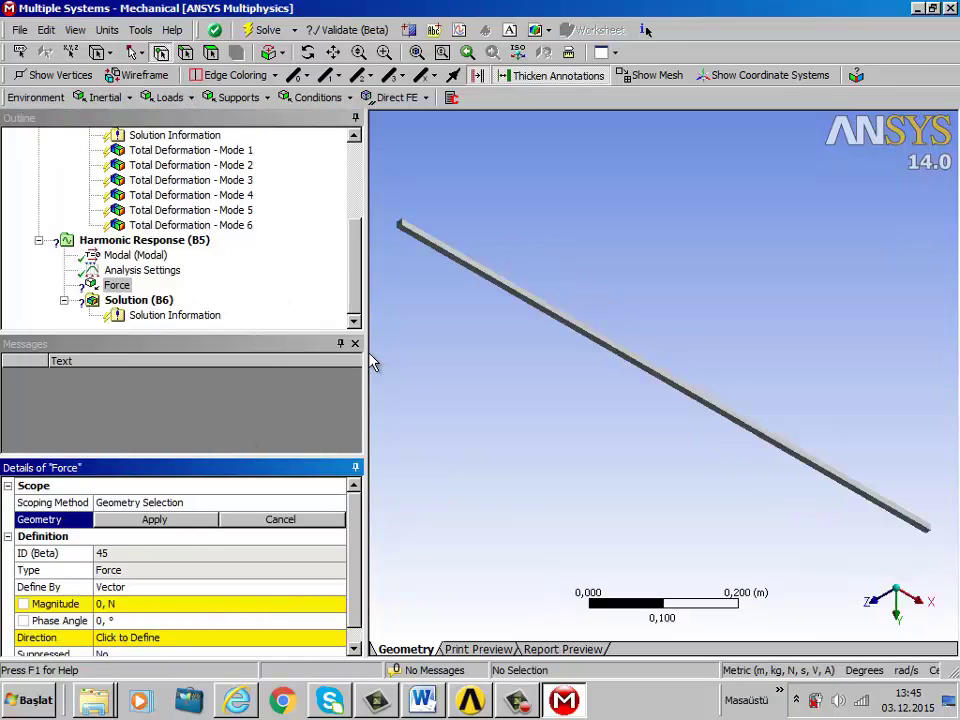
{"action": "left_click", "coordinate": [401, 226]}
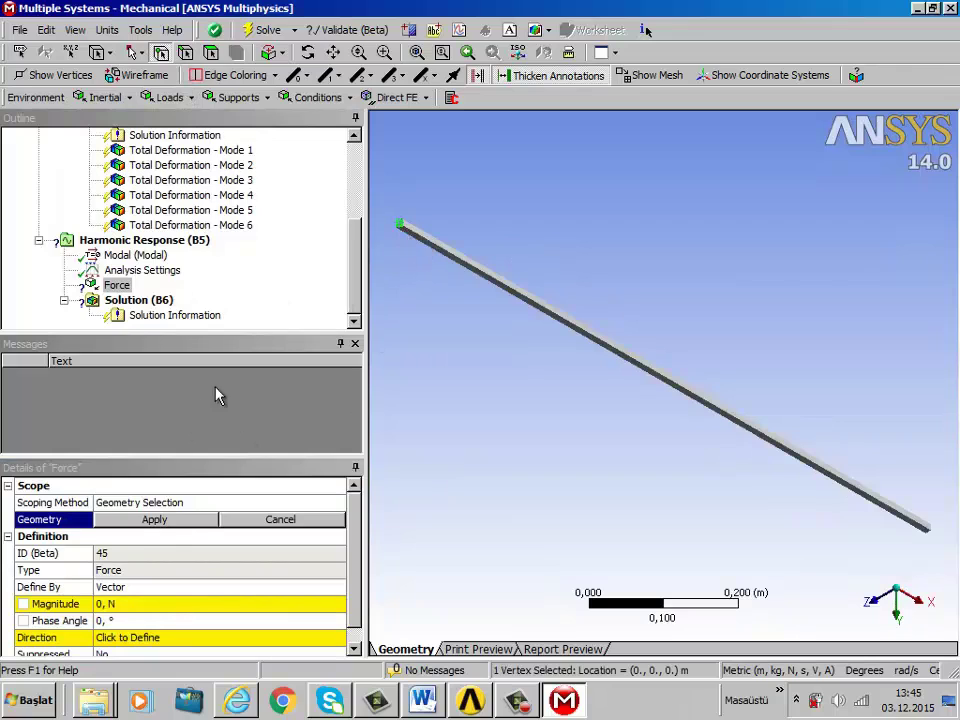
{"action": "left_click", "coordinate": [155, 522]}
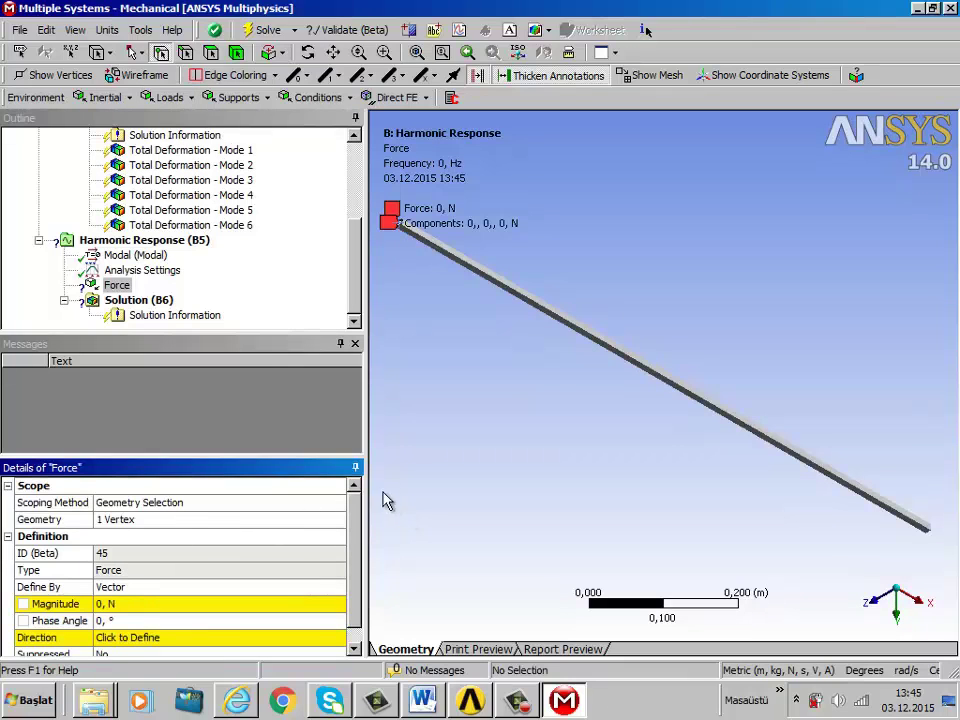
{"action": "left_click", "coordinate": [340, 519]}
- Define the force by components in the global coordinate system and set its Y component to -100 N
{"action": "left_click", "coordinate": [320, 601]}
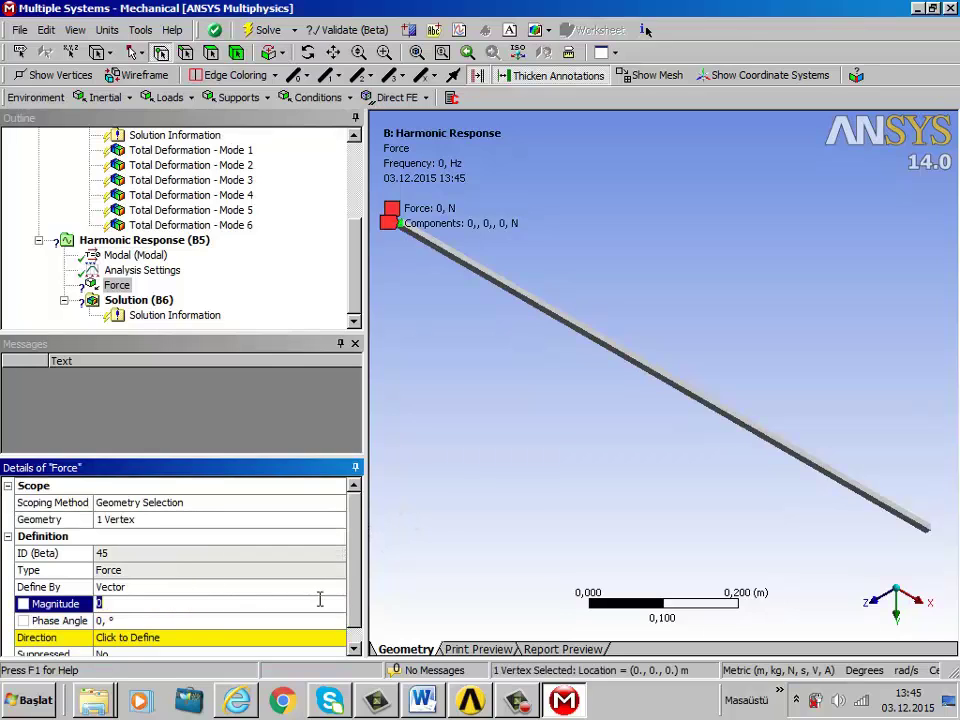
{"action": "left_click", "coordinate": [321, 590]}
{"action": "left_click", "coordinate": [337, 588]}
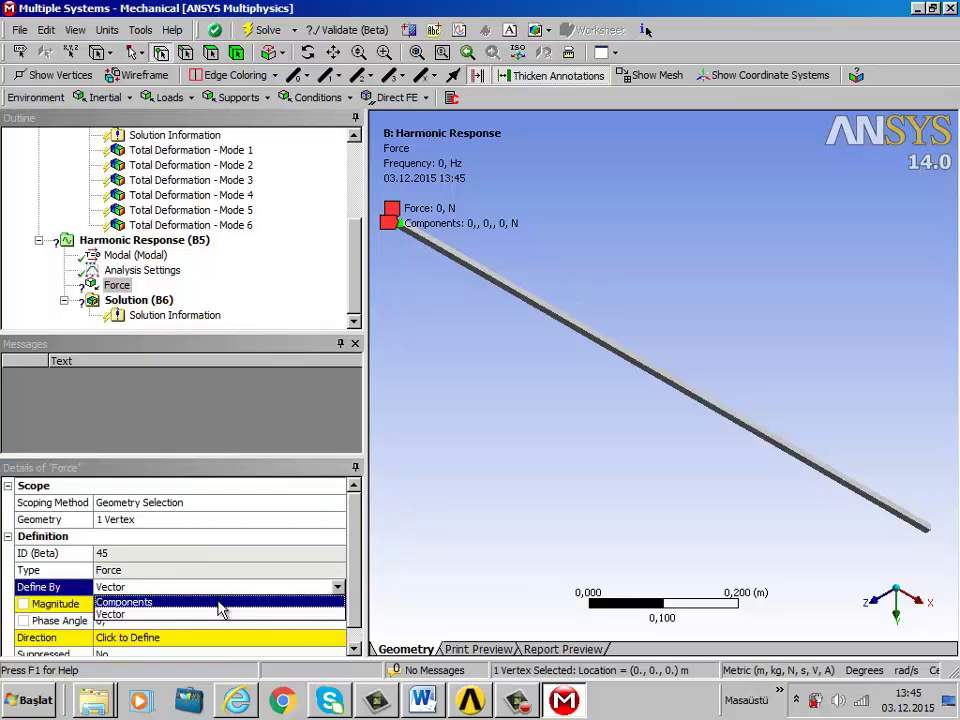
{"action": "left_click", "coordinate": [220, 605]}
{"action": "scroll", "coordinate": [350, 590], "scroll_direction": "down", "scroll_amount": 1}
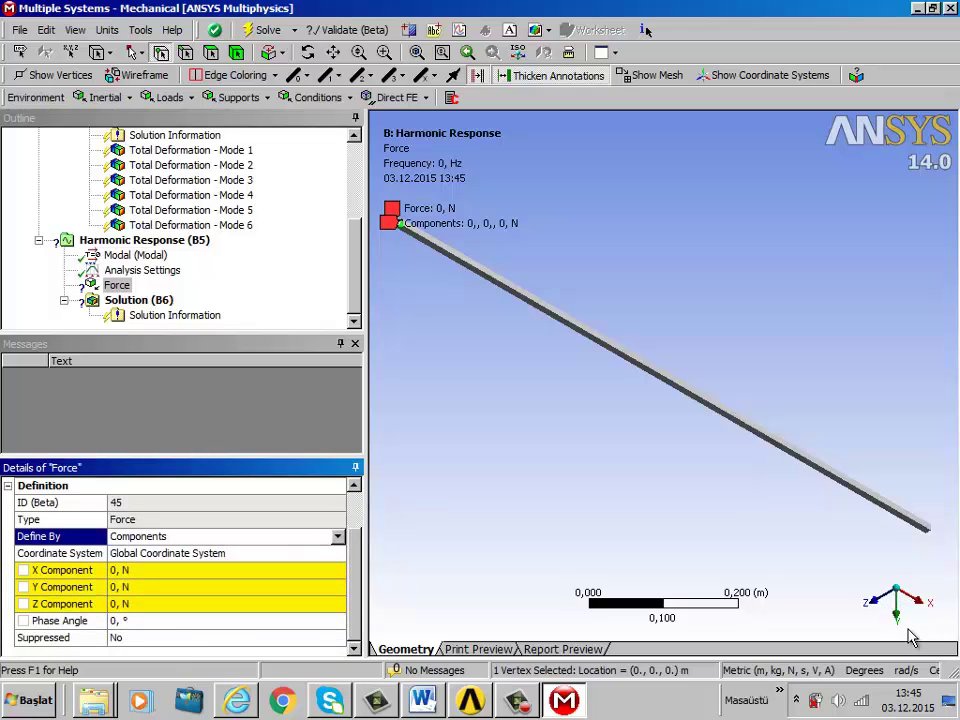
{"action": "middle_click_drag", "start_coordinate": [851, 581], "coordinate": [798, 381]}
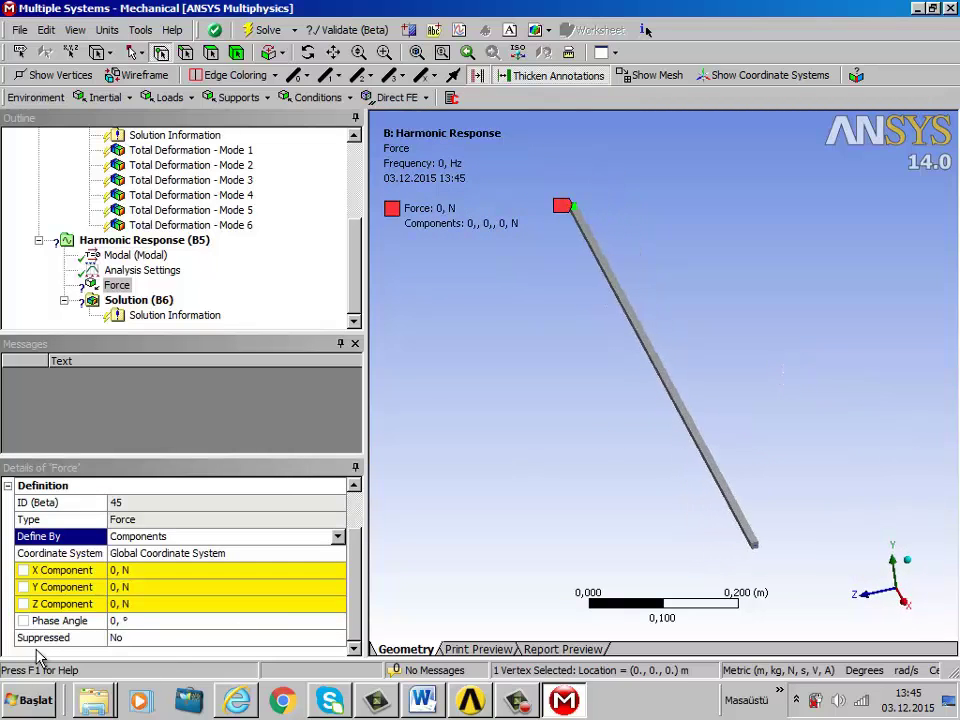
{"action": "left_click", "coordinate": [189, 590]}
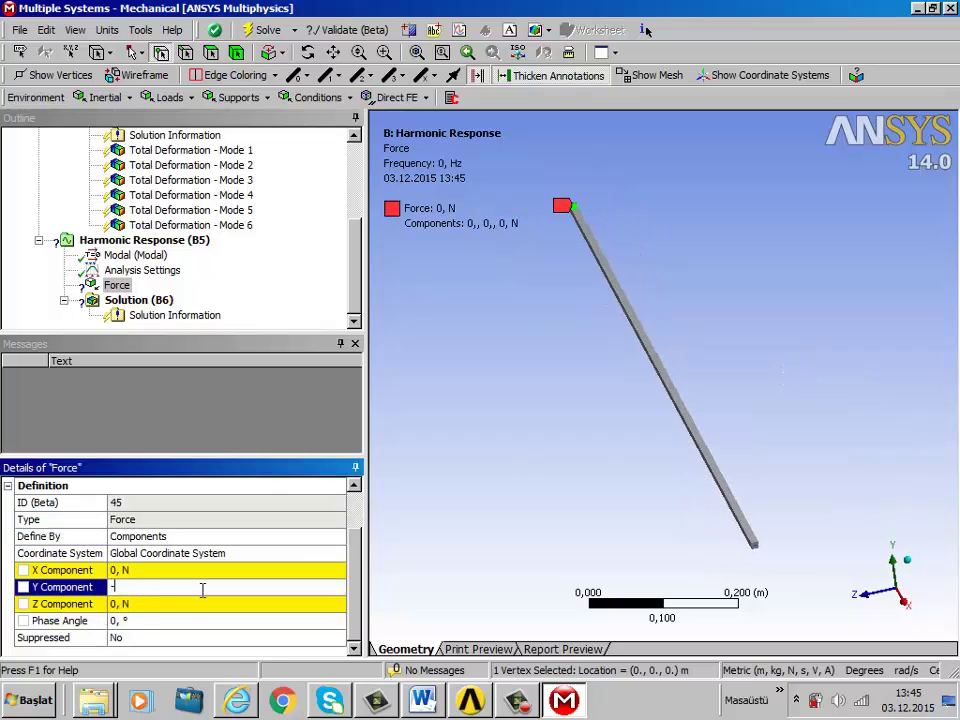
{"action": "type", "text": "-100"}
{"action": "key", "text": "Return"}
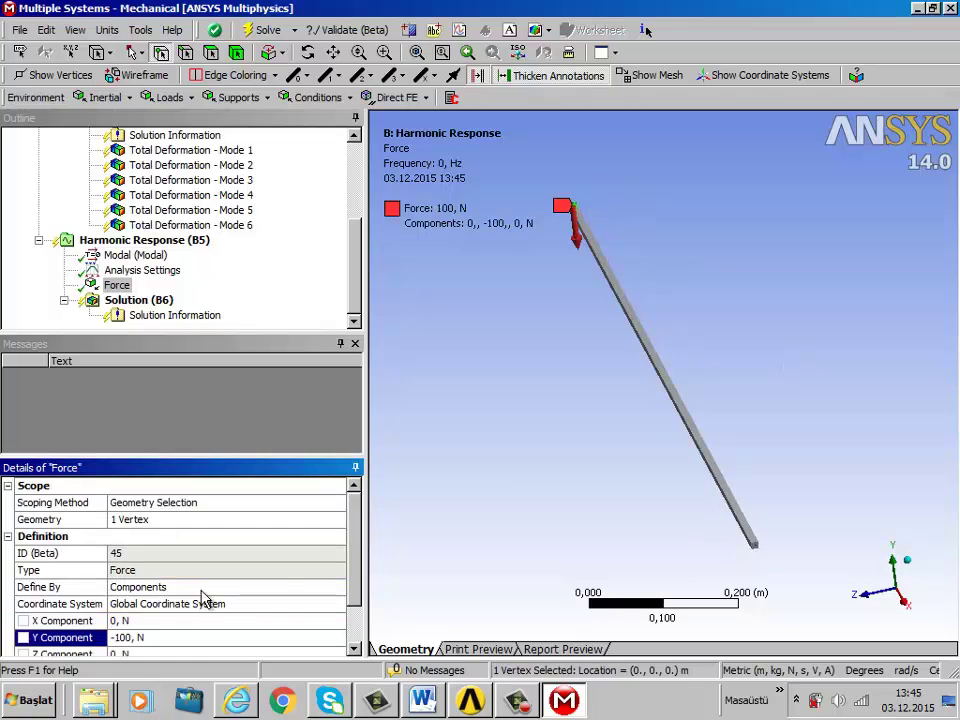
{"action": "mouse_move", "coordinate": [724, 458]}
{"action": "middle_mouse_down"}
{"action": "mouse_move", "coordinate": [750, 400]}
{"action": "mouse_move", "coordinate": [733, 442]}
{"action": "middle_mouse_up"}
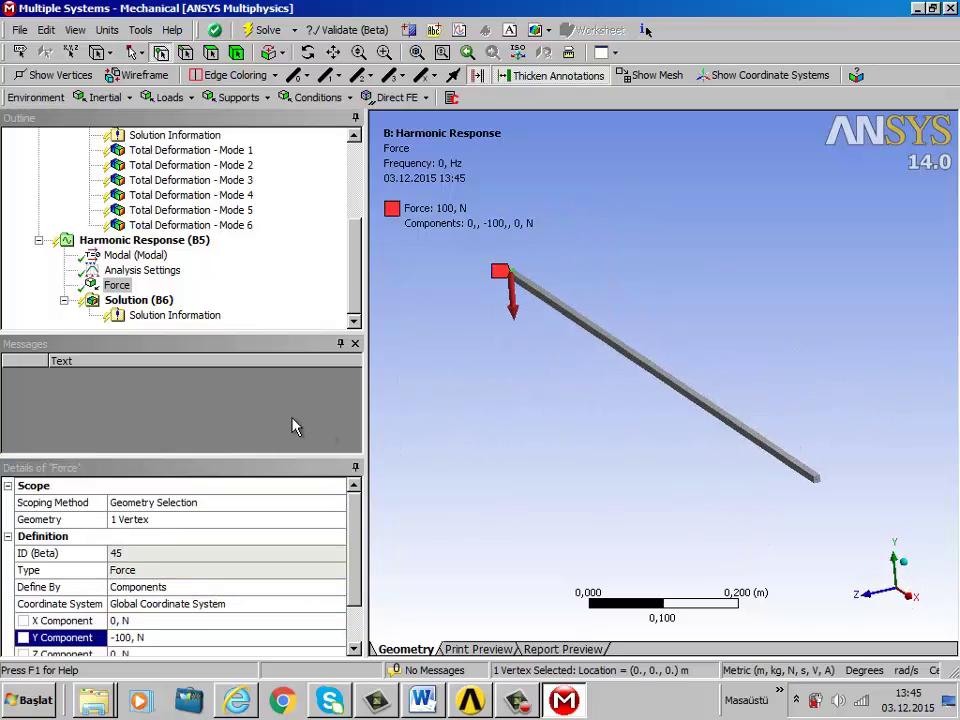
- Add four Total Deformation results to the harmonic solution, the first scoped to the force vertex and the others to all bodies
{"action": "left_click", "coordinate": [354, 321]}
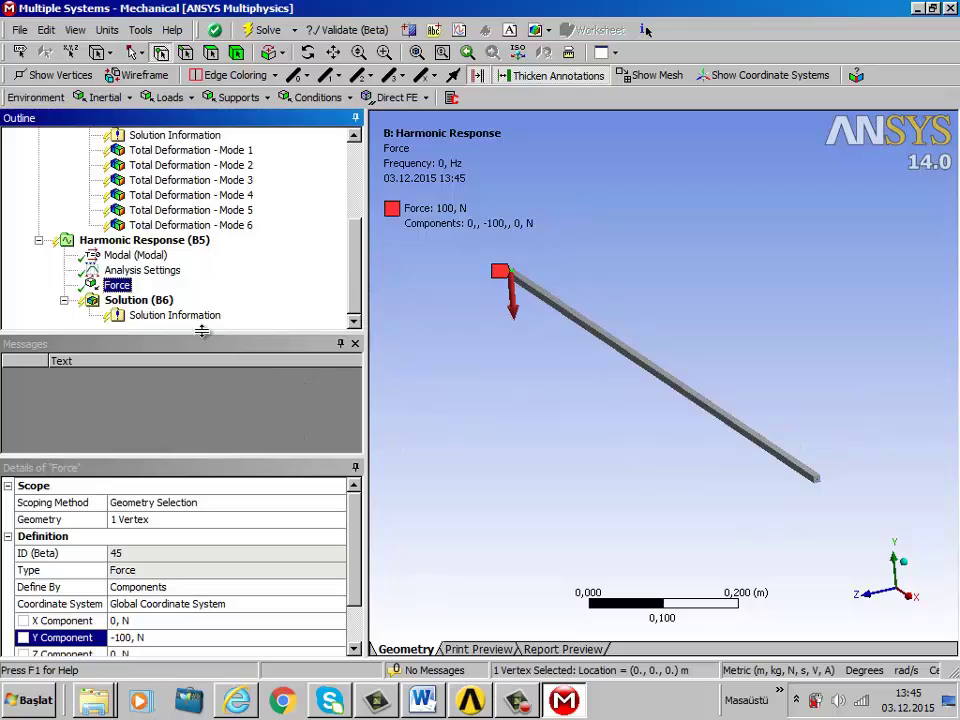
{"action": "left_click", "coordinate": [150, 301]}
{"action": "left_click", "coordinate": [122, 98]}
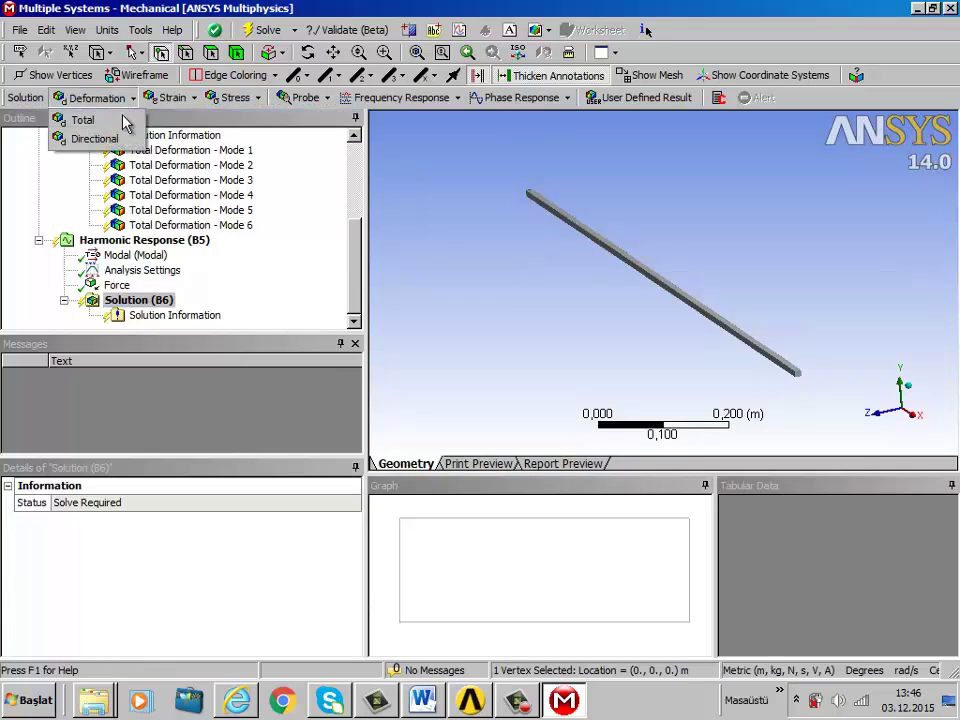
{"action": "left_click", "coordinate": [120, 120]}
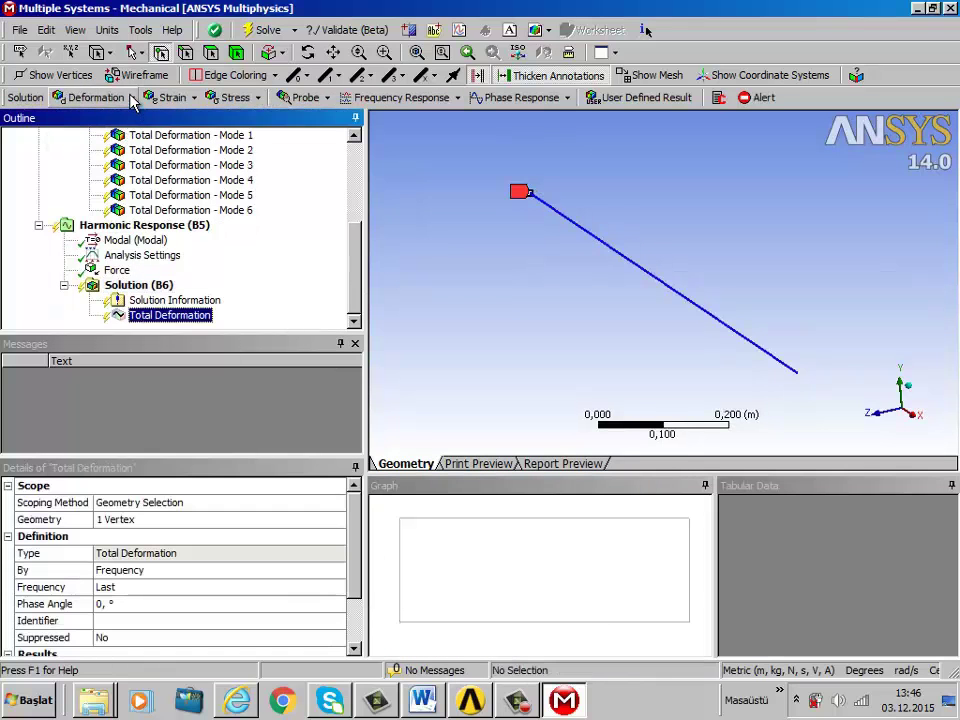
{"action": "left_click", "coordinate": [133, 100]}
{"action": "left_click", "coordinate": [121, 120]}
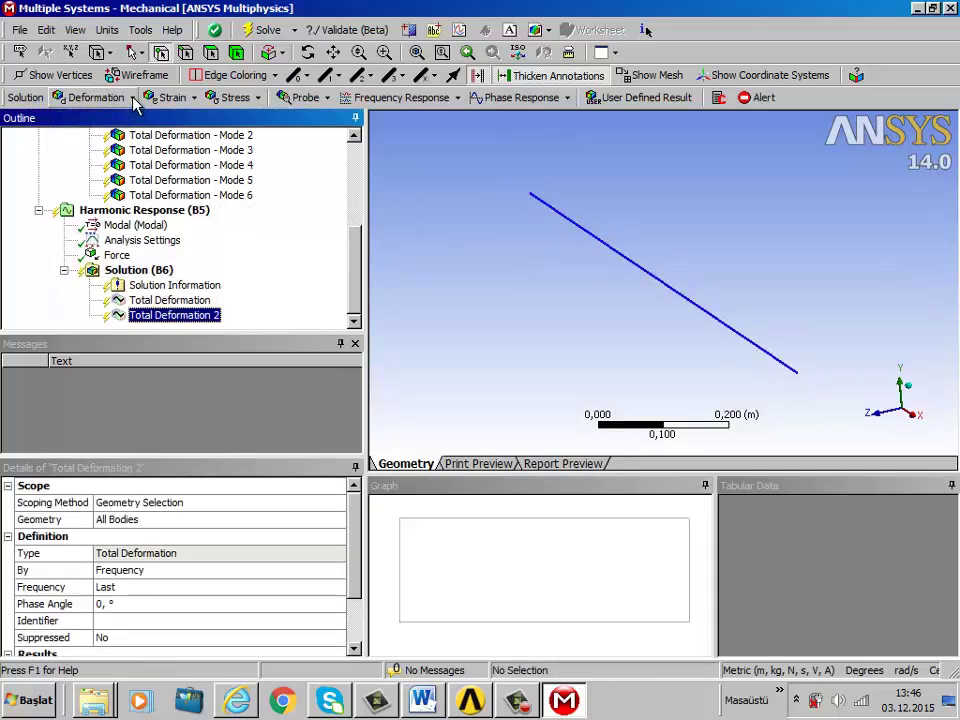
{"action": "left_click", "coordinate": [133, 100]}
{"action": "left_click", "coordinate": [121, 120]}
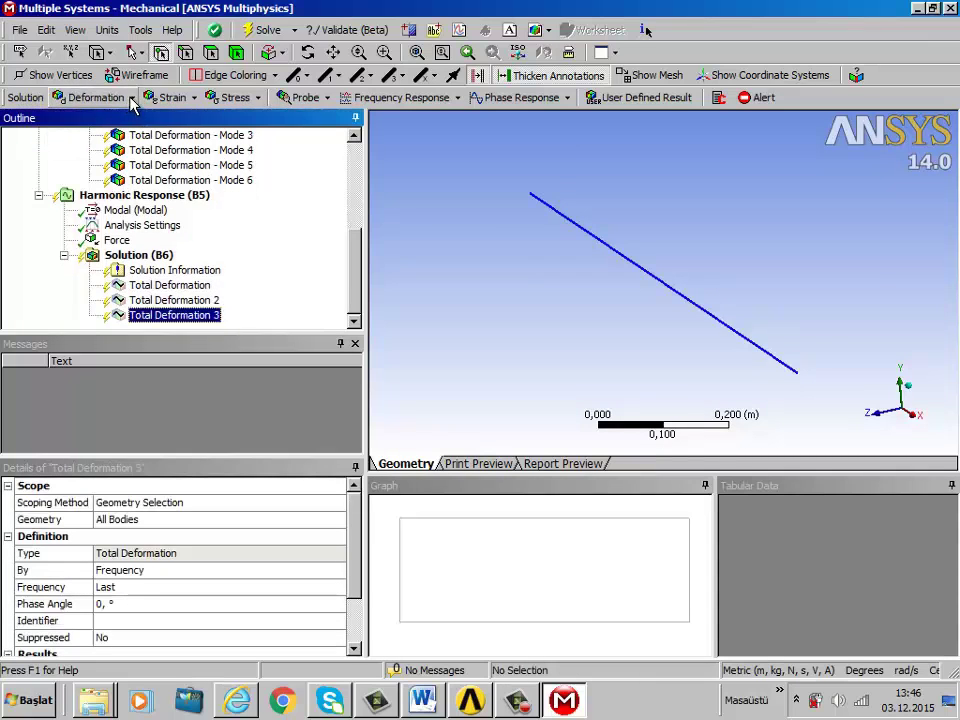
{"action": "left_click", "coordinate": [133, 100]}
{"action": "left_click", "coordinate": [125, 120]}
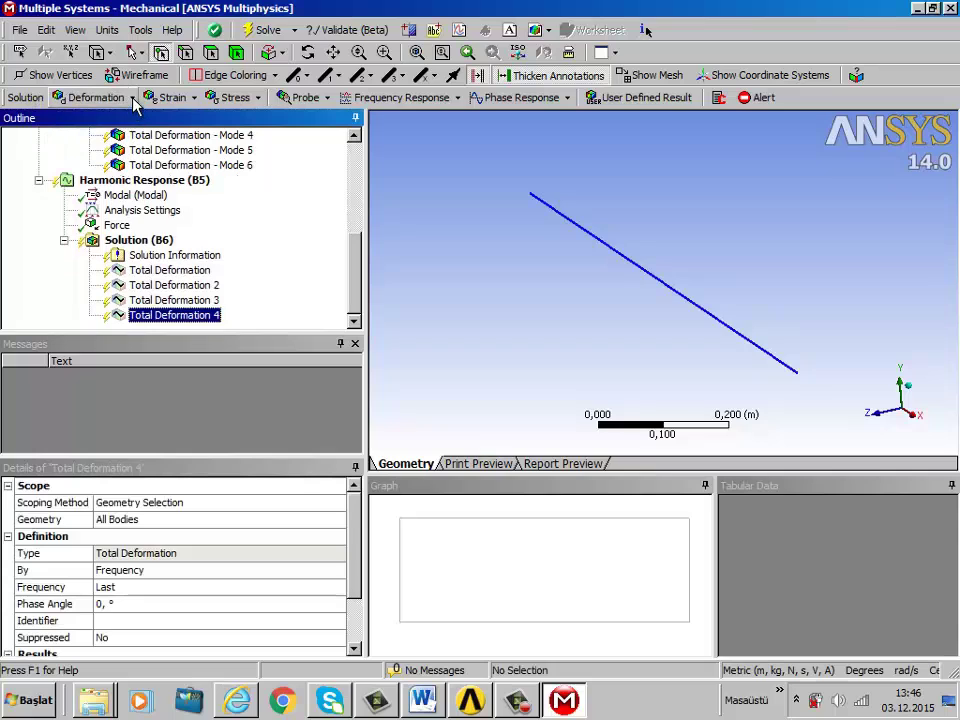
- Add three deformation Frequency Response results to the harmonic response solution
{"action": "left_click", "coordinate": [460, 99]}
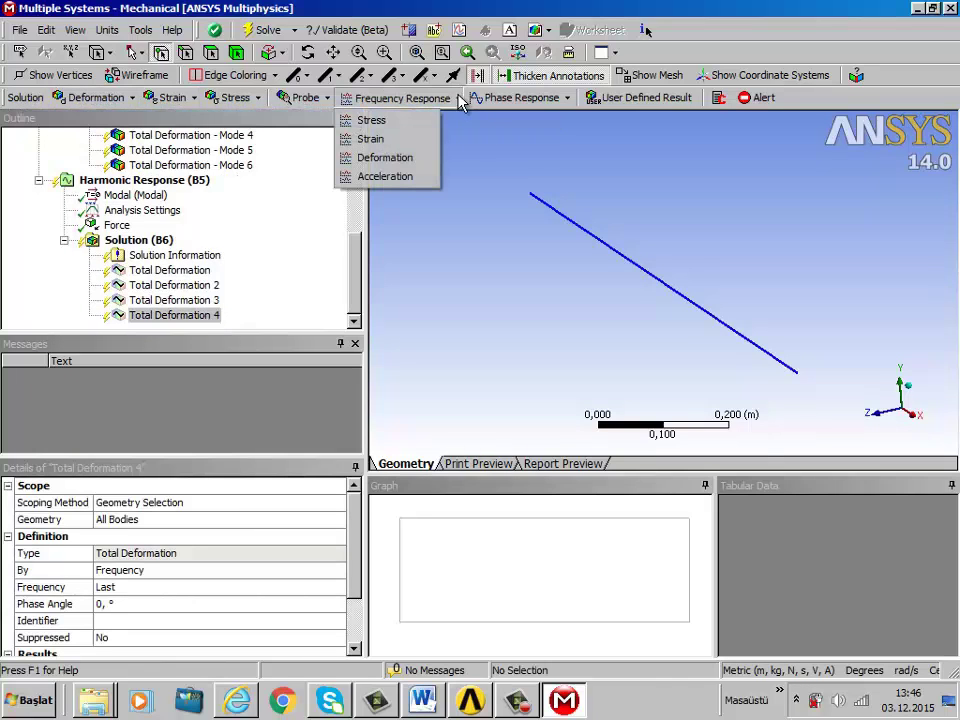
{"action": "left_click", "coordinate": [425, 168]}
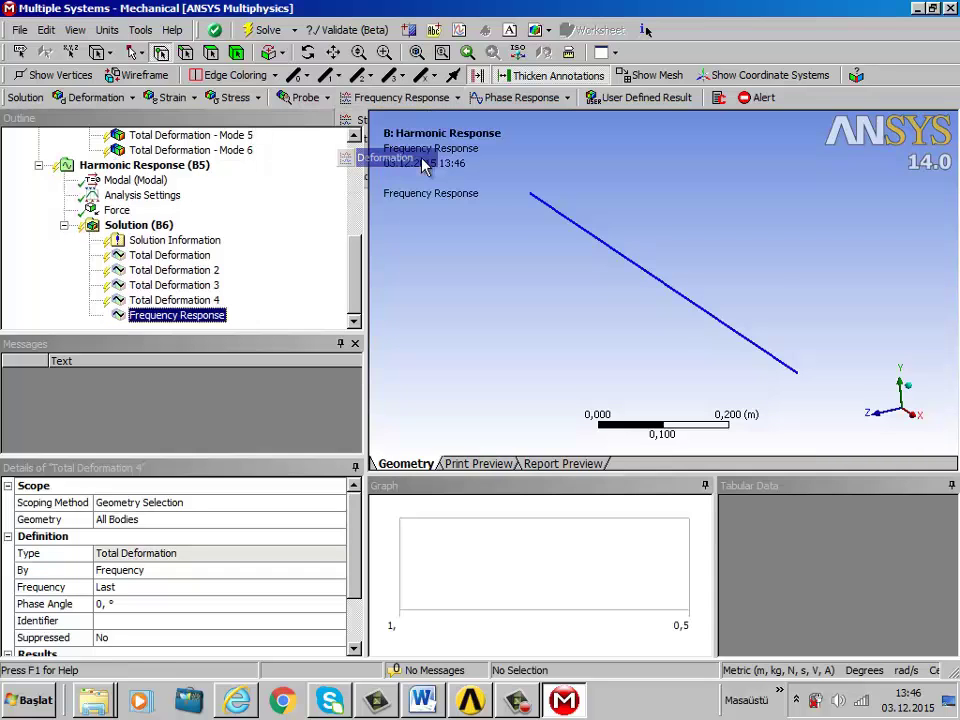
{"action": "left_click", "coordinate": [458, 100]}
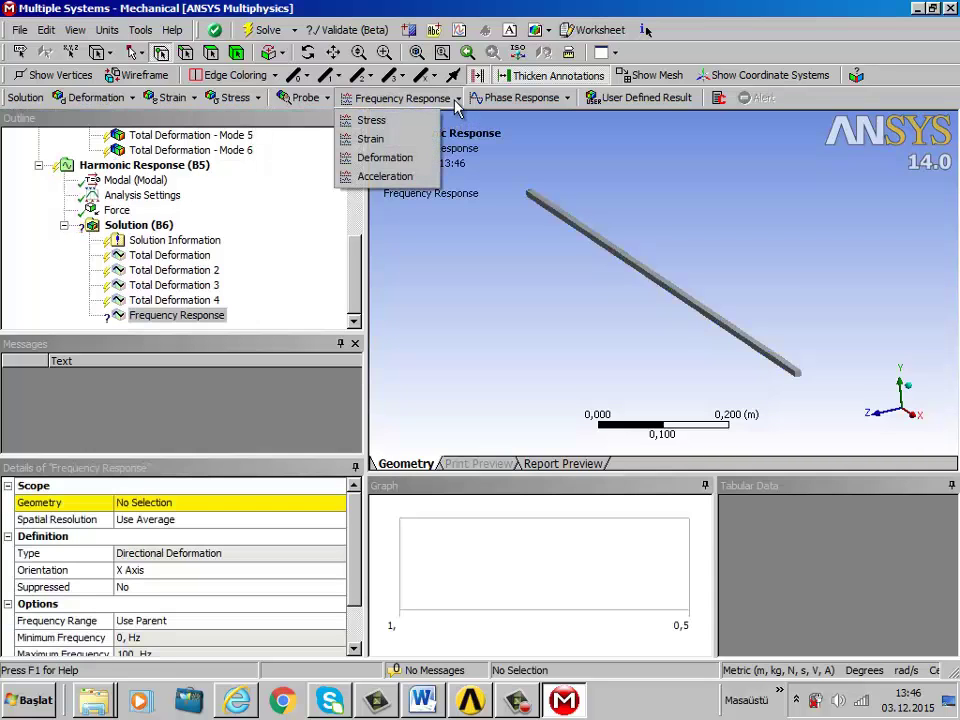
{"action": "left_click", "coordinate": [430, 158]}
{"action": "left_click", "coordinate": [458, 98]}
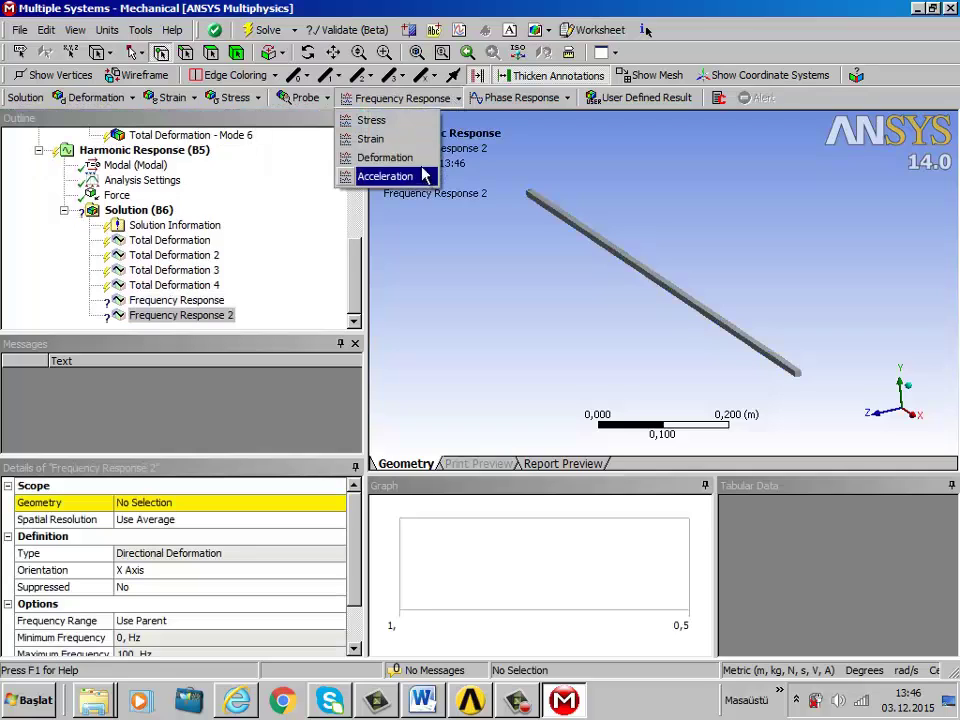
{"action": "left_click", "coordinate": [426, 158]}
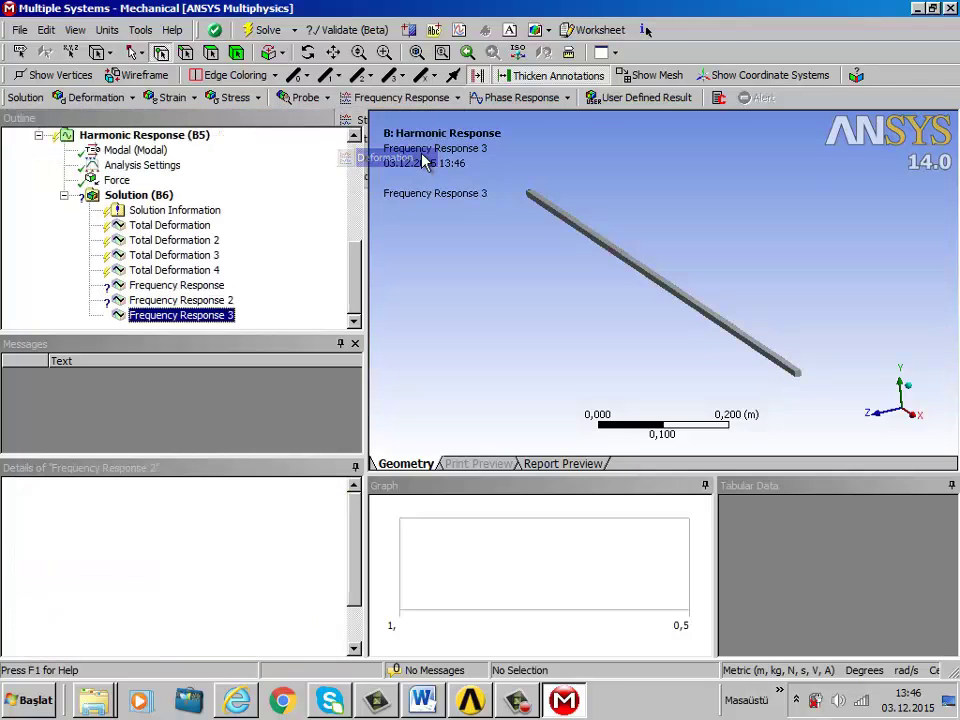
- Add two deformation Phase Response results to the harmonic response solution
{"action": "left_click", "coordinate": [562, 98]}
{"action": "left_click", "coordinate": [515, 157]}
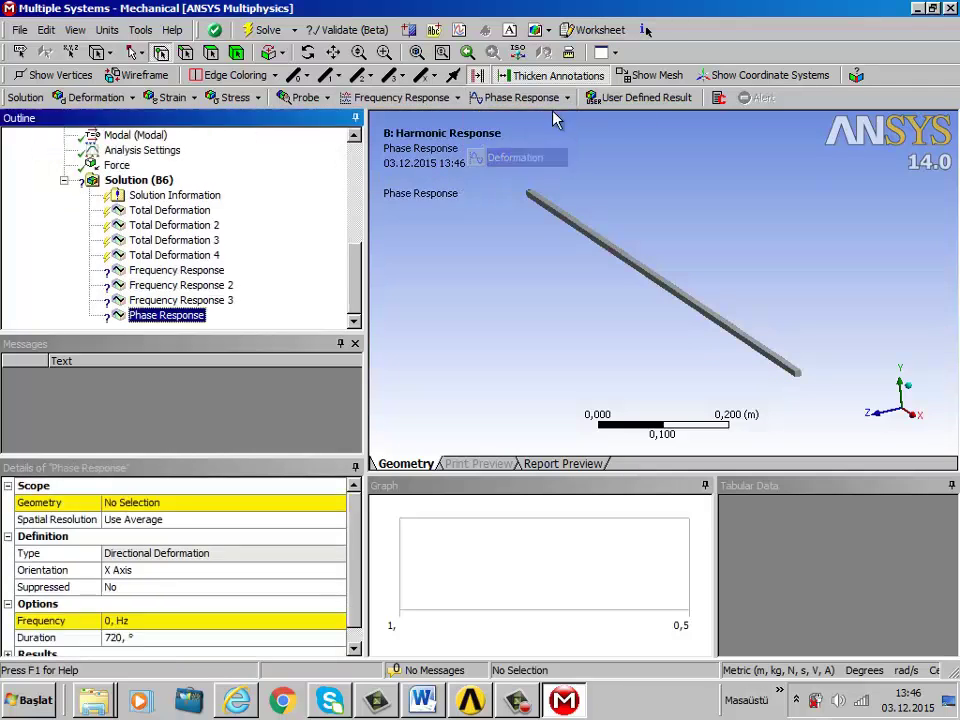
{"action": "left_click", "coordinate": [562, 98]}
{"action": "left_click", "coordinate": [515, 157]}
{"action": "left_click", "coordinate": [453, 99]}
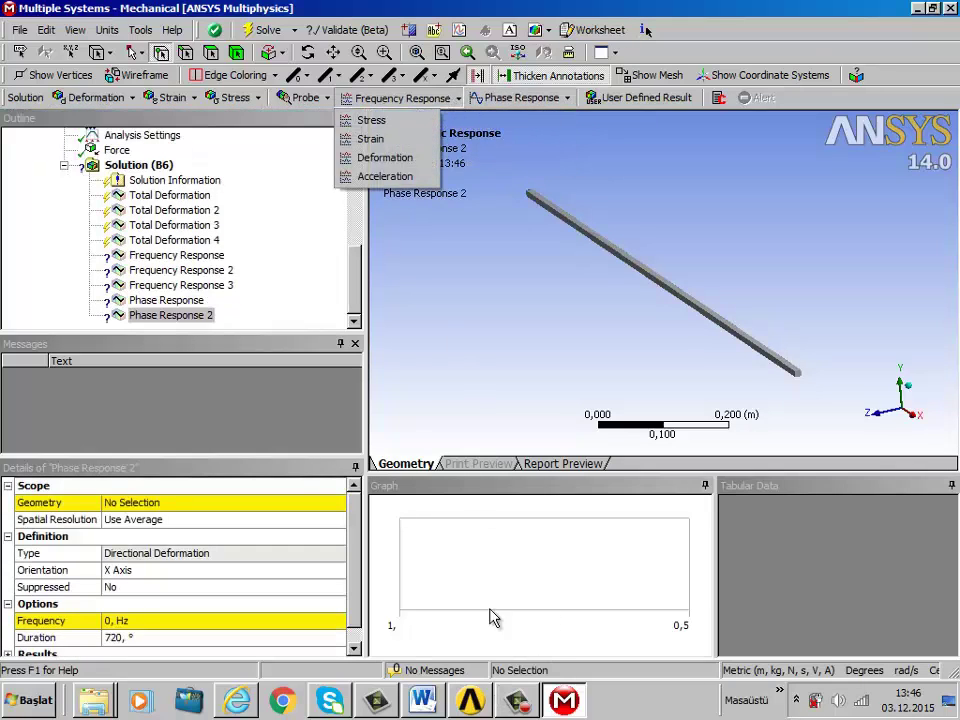
- Switch to the Word lecture notes, examine the problem sketch and the Bode diagrams, and return to ANSYS Mechanical
{"action": "left_click", "coordinate": [422, 703]}
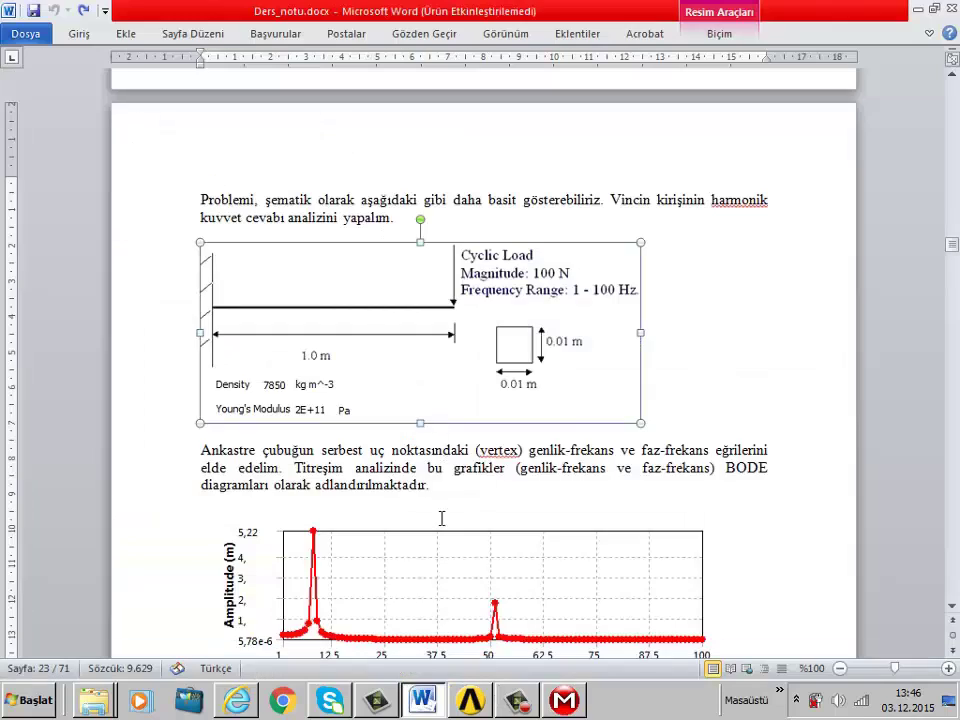
{"action": "scroll", "coordinate": [440, 516], "scroll_direction": "down", "scroll_amount": 5}
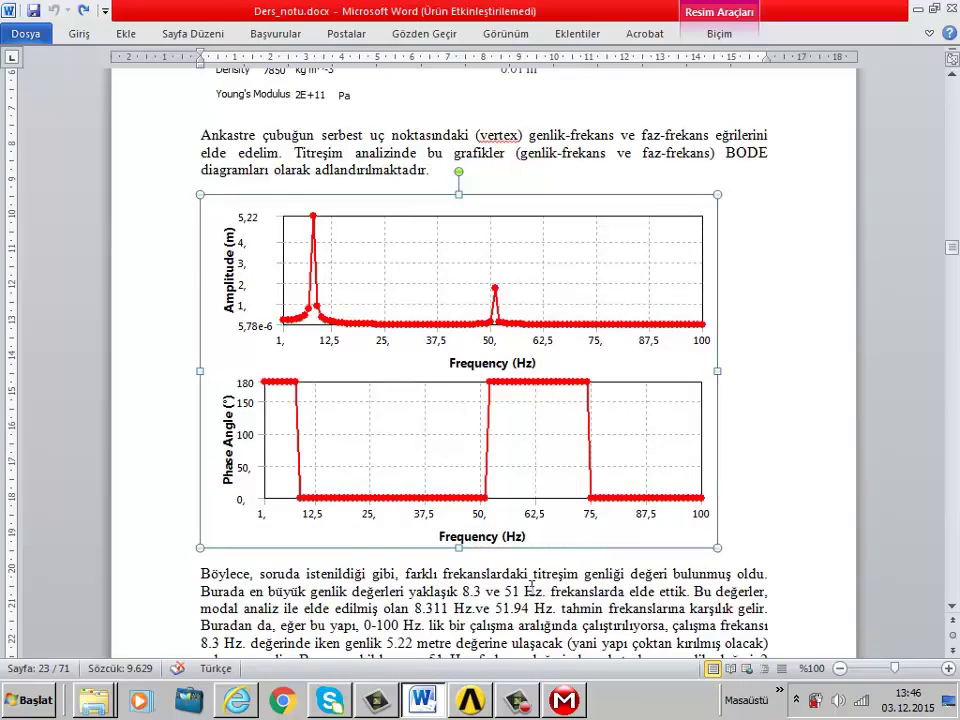
{"action": "left_click", "coordinate": [563, 702]}
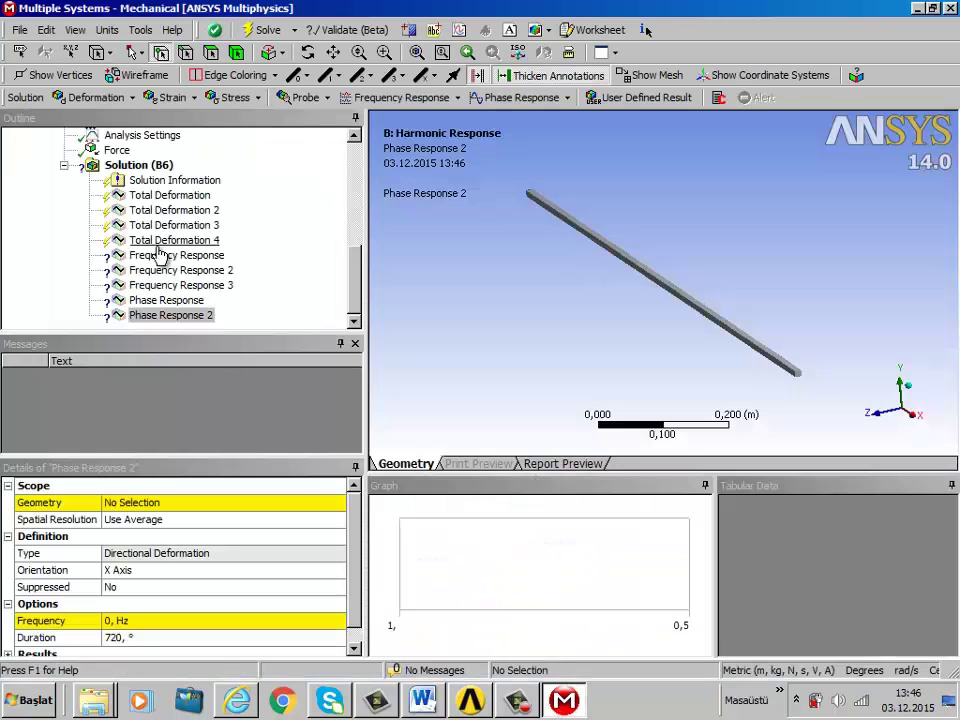
- Inspect the frequency and phase angle settings of the first harmonic Total Deformation result
{"action": "left_click", "coordinate": [165, 197]}
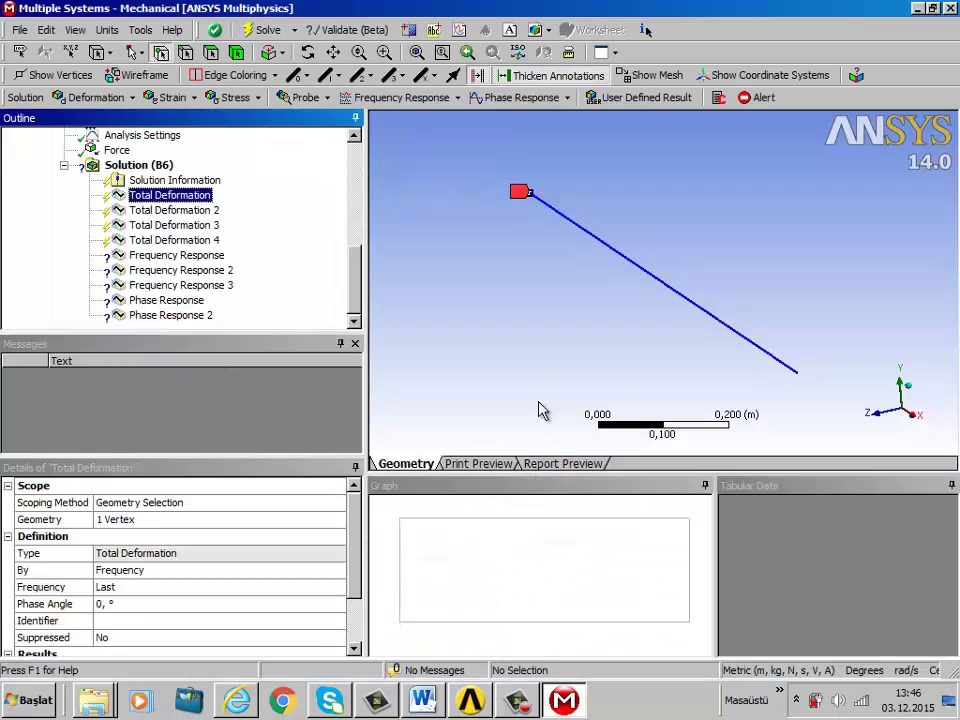
{"action": "left_click", "coordinate": [135, 570]}
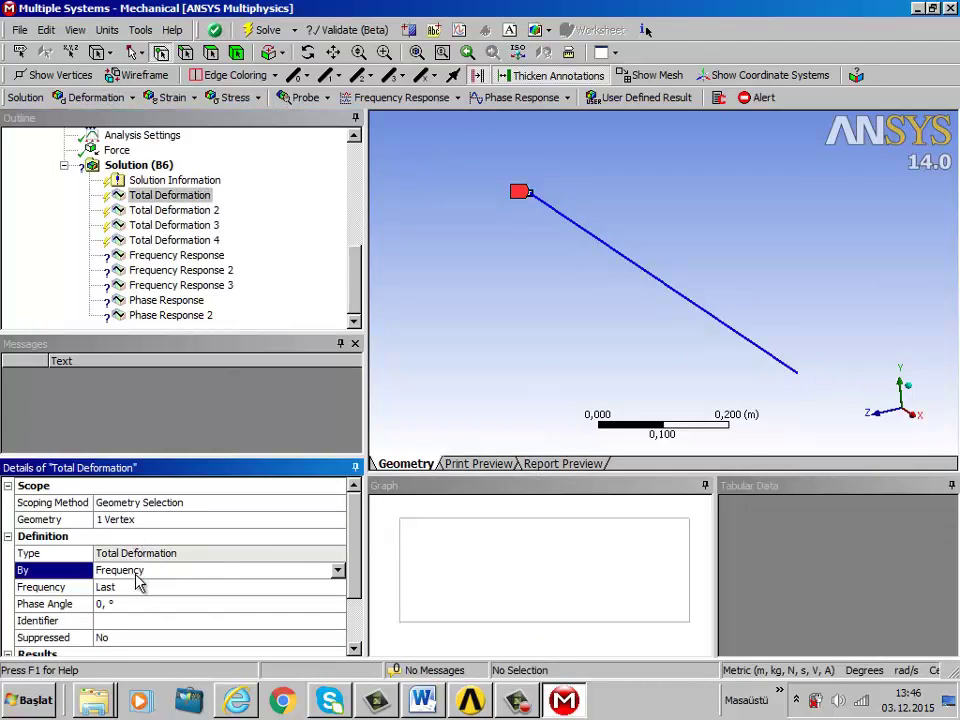
{"action": "left_click", "coordinate": [113, 588]}
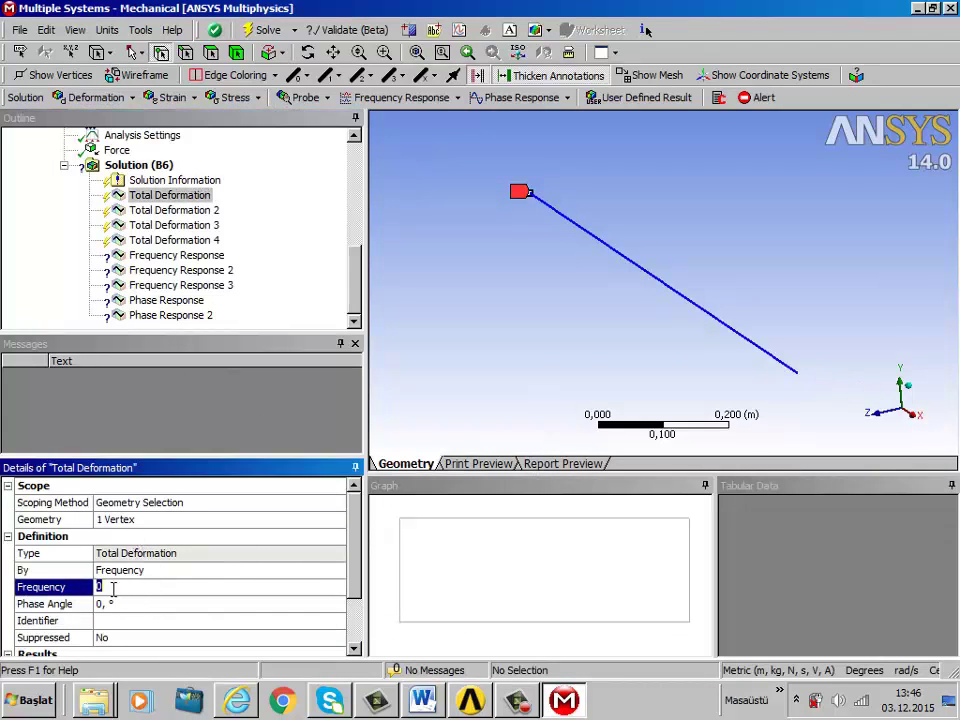
{"action": "left_click", "coordinate": [141, 605]}
{"action": "left_click", "coordinate": [144, 587]}
{"action": "left_click", "coordinate": [141, 605]}
{"action": "left_click", "coordinate": [138, 588]}
- Set the first Frequency Response's orientation to Y Axis, scope it to the beam's loaded end vertex and check its display options
{"action": "left_click", "coordinate": [165, 258]}
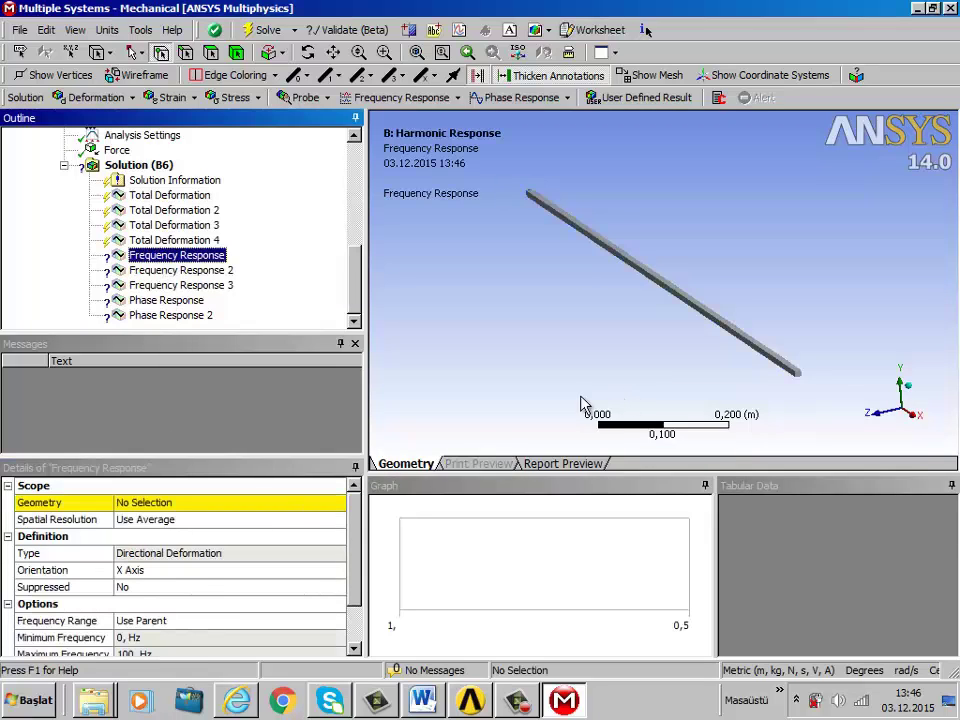
{"action": "left_click", "coordinate": [285, 570]}
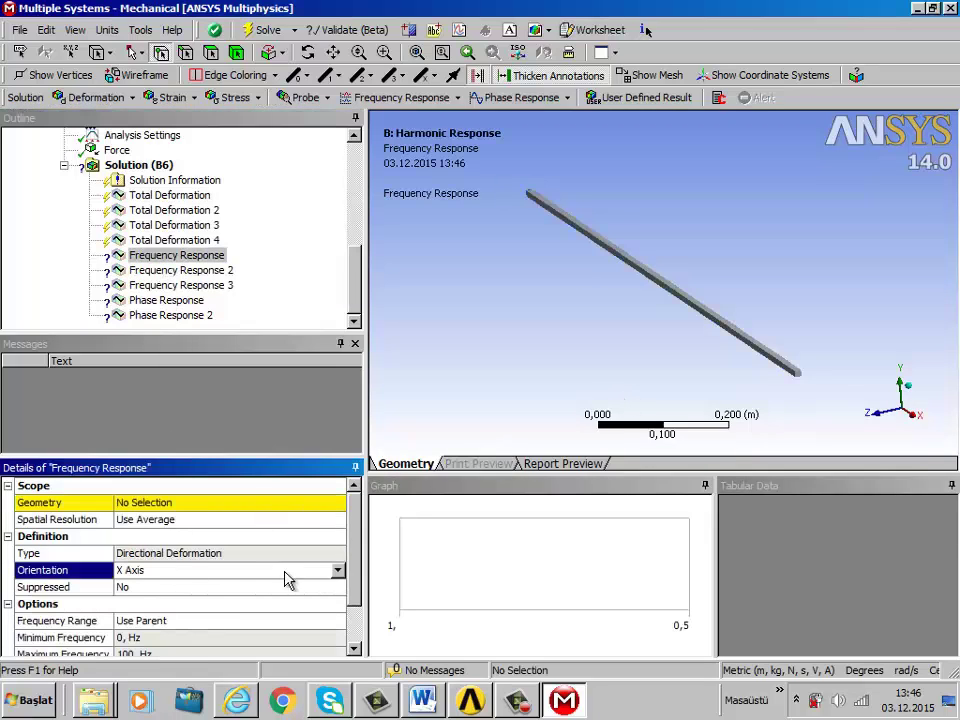
{"action": "left_click", "coordinate": [337, 570]}
{"action": "left_click", "coordinate": [297, 598]}
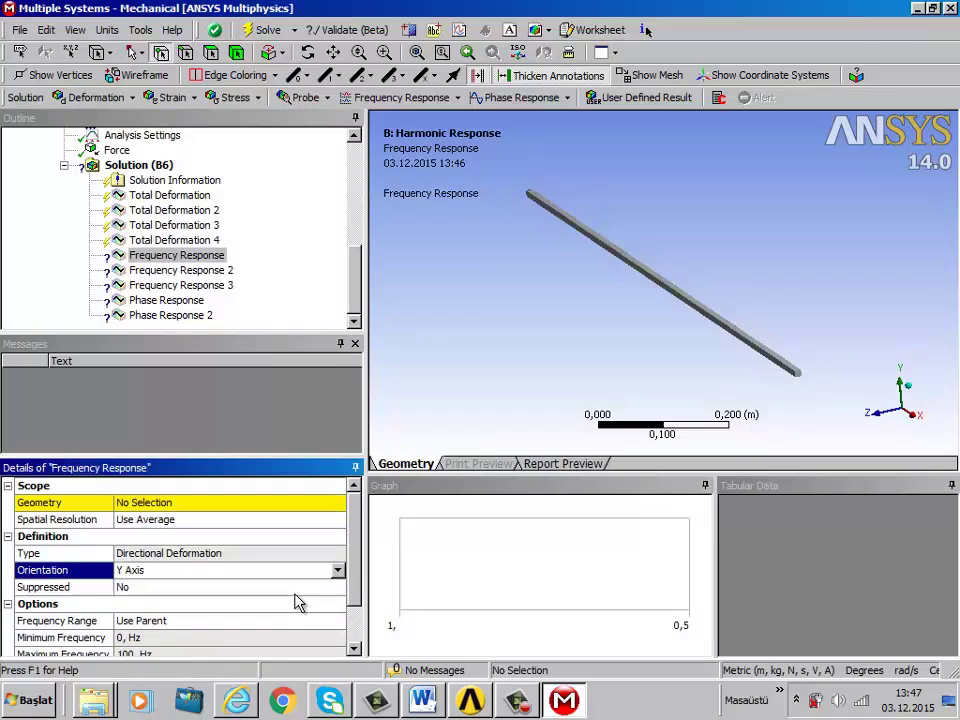
{"action": "left_click", "coordinate": [176, 505]}
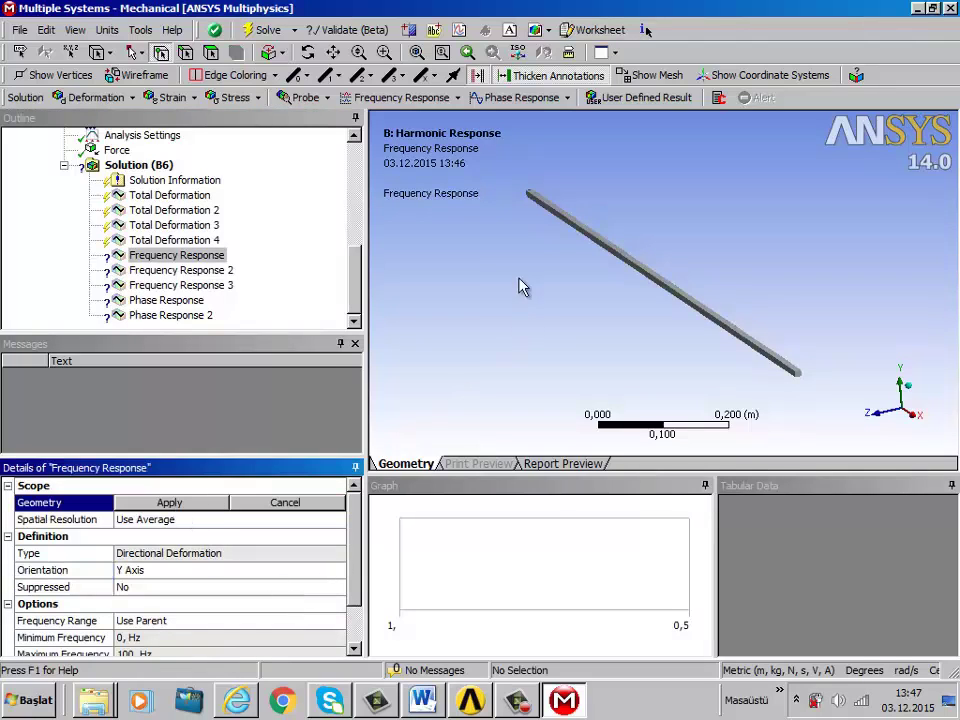
{"action": "left_click", "coordinate": [530, 195]}
{"action": "left_click", "coordinate": [172, 503]}
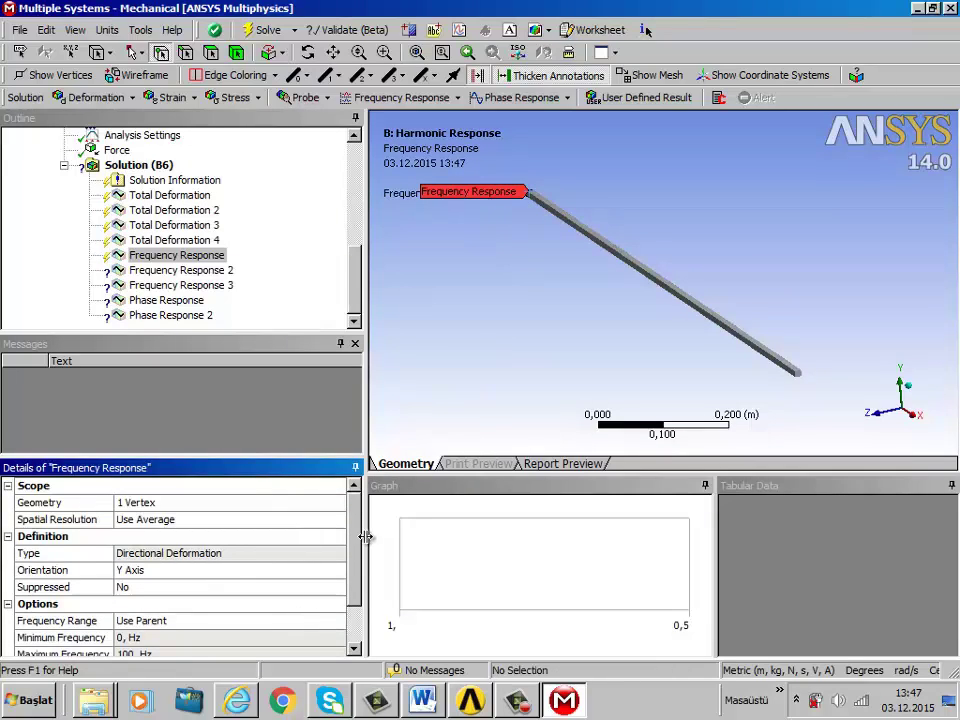
{"action": "scroll", "coordinate": [317, 600], "scroll_direction": "down", "scroll_amount": 1}
{"action": "left_click", "coordinate": [317, 621]}
{"action": "left_click", "coordinate": [339, 621]}
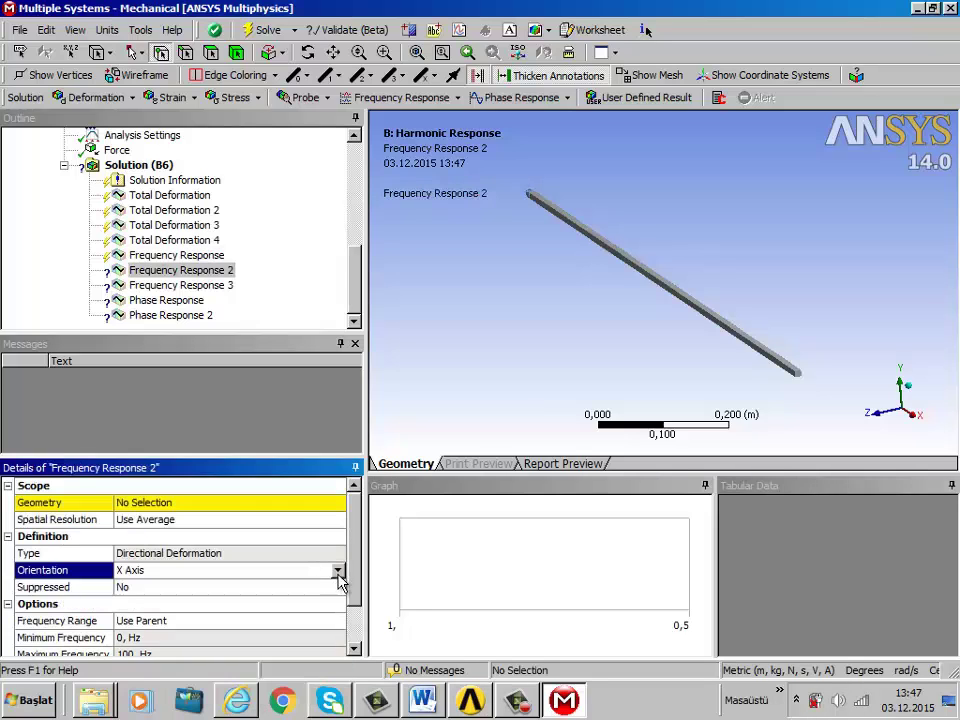
- Set Frequency Response 2's orientation to Y Axis and scope it to the vertex at the beam's loaded end
{"action": "left_click", "coordinate": [339, 574]}
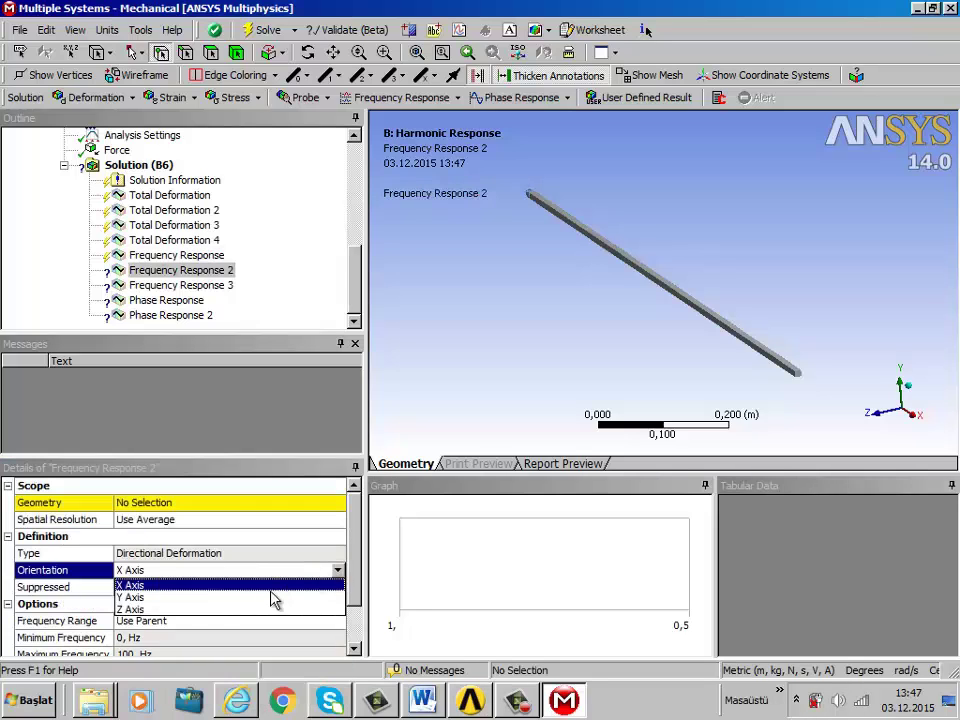
{"action": "left_click", "coordinate": [274, 596]}
{"action": "left_click", "coordinate": [200, 503]}
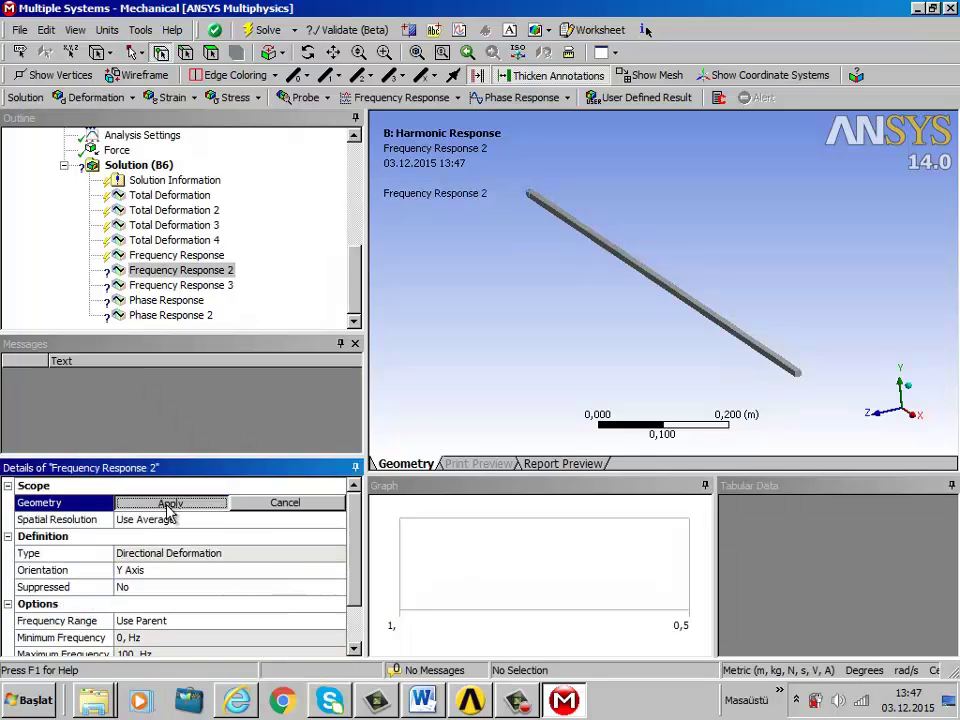
{"action": "left_click", "coordinate": [530, 194]}
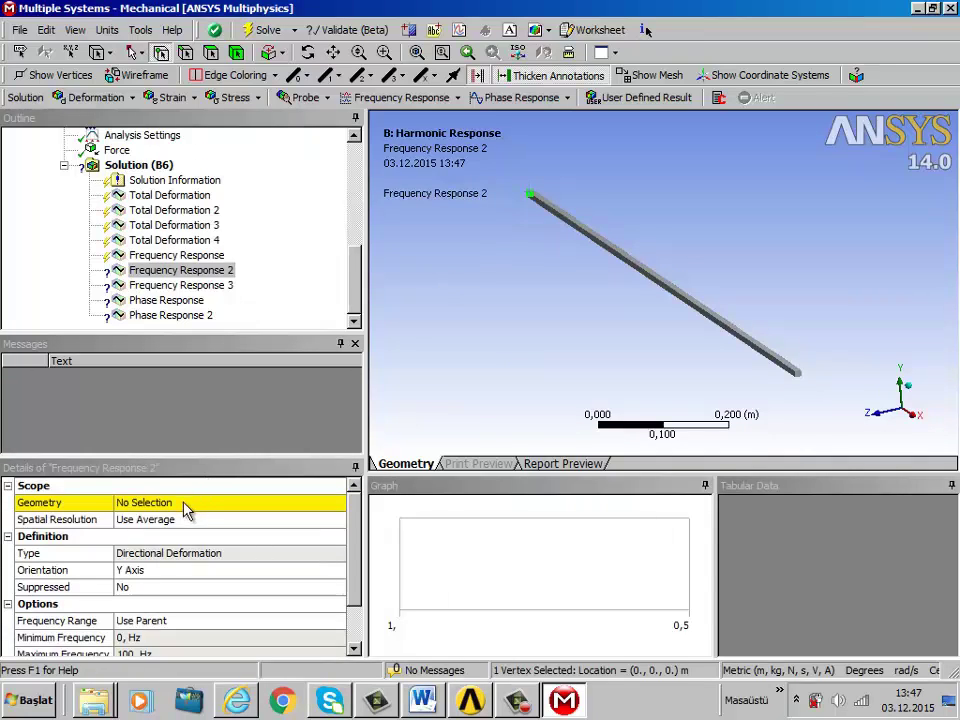
{"action": "left_click", "coordinate": [186, 503]}
{"action": "left_click", "coordinate": [160, 502]}
- Set the display of Frequency Response 2 to Real and Imaginary
{"action": "left_click", "coordinate": [148, 571]}
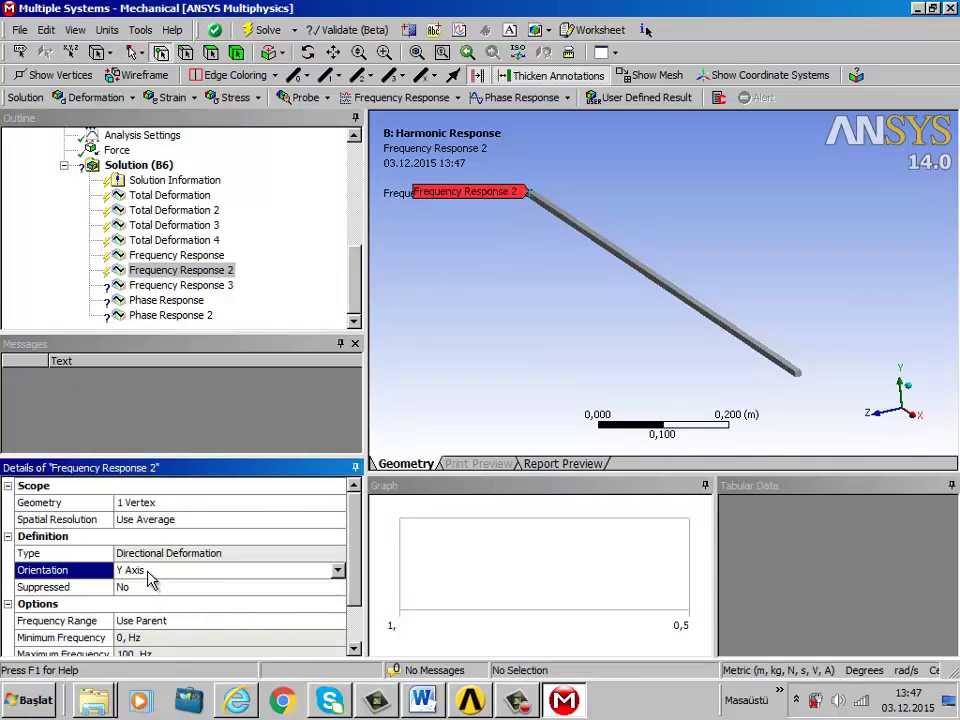
{"action": "scroll", "coordinate": [358, 575], "scroll_direction": "down", "scroll_amount": 1}
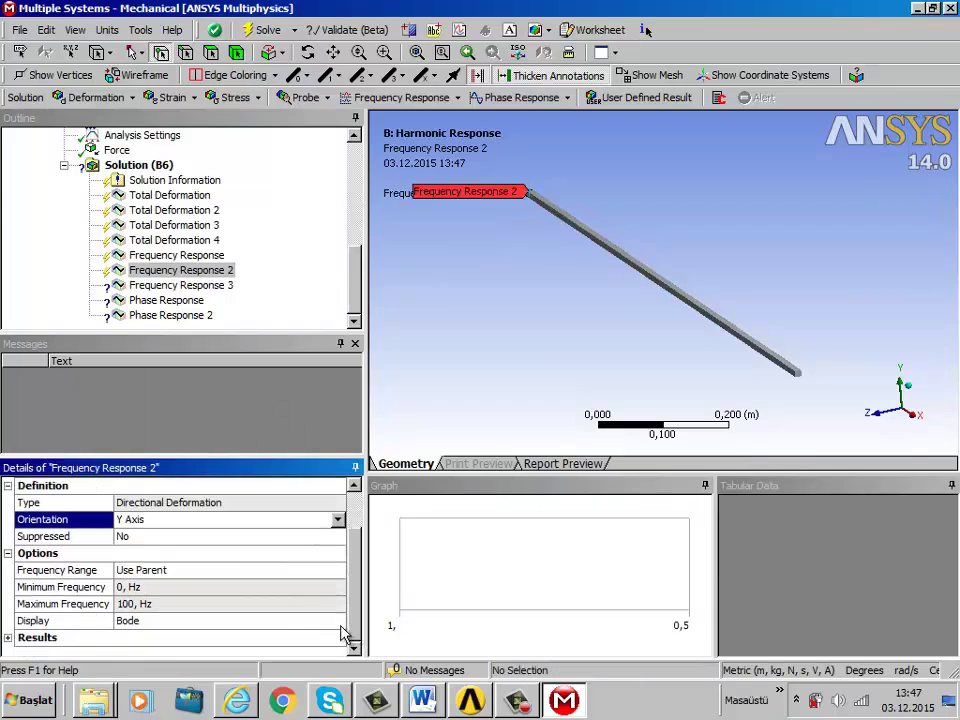
{"action": "left_click", "coordinate": [321, 621]}
{"action": "left_click", "coordinate": [337, 621]}
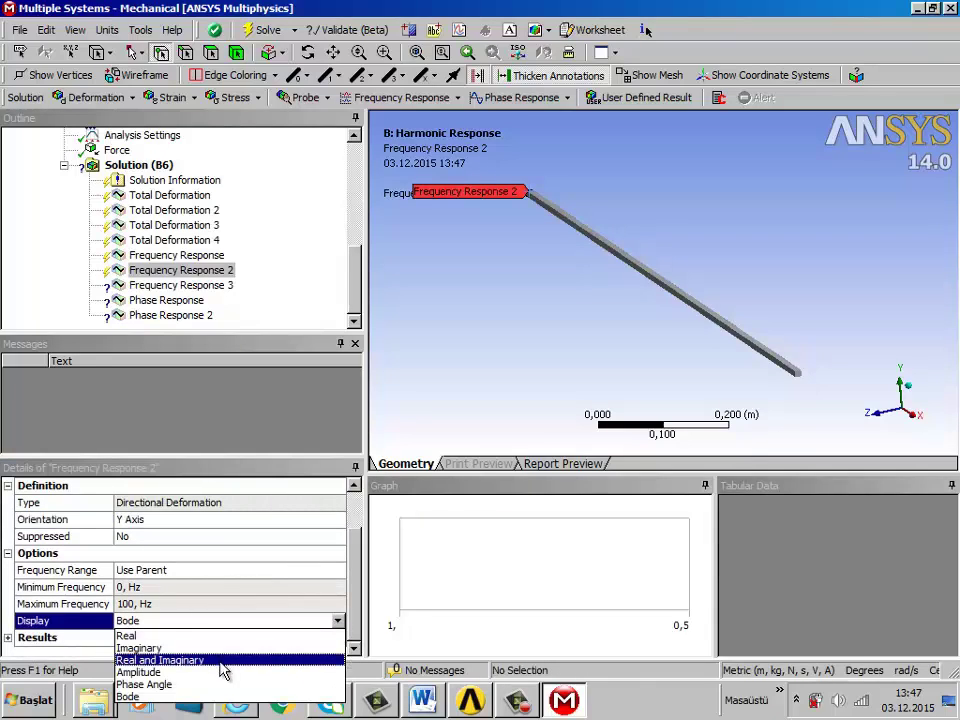
{"action": "left_click", "coordinate": [160, 660]}
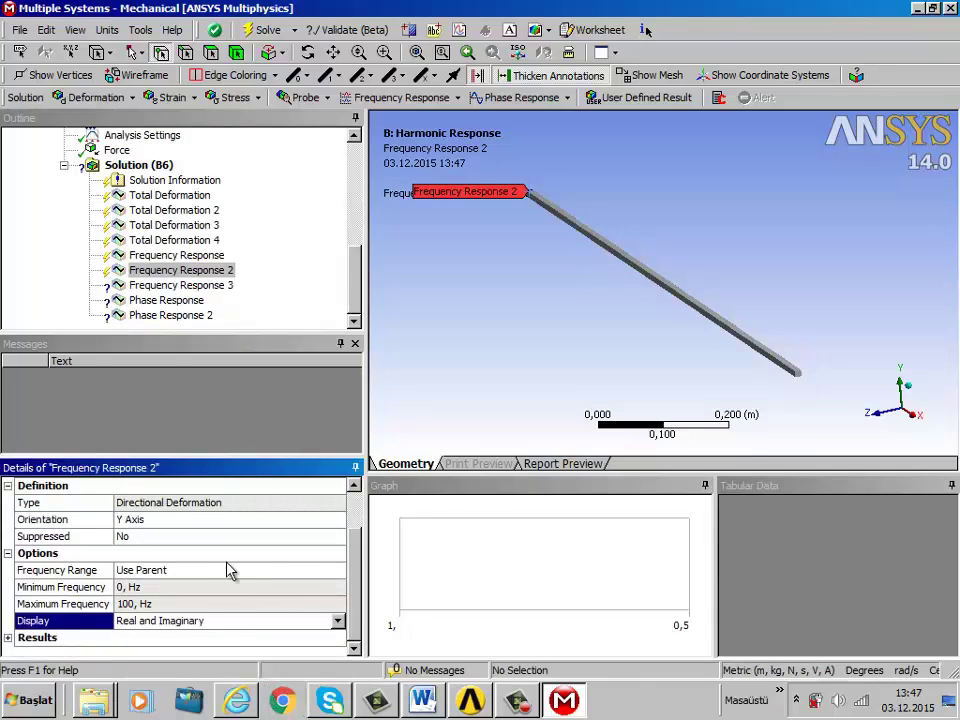
- Suppress Frequency Response 3, Phase Response and Phase Response 2 together
{"action": "right_click", "coordinate": [165, 289]}
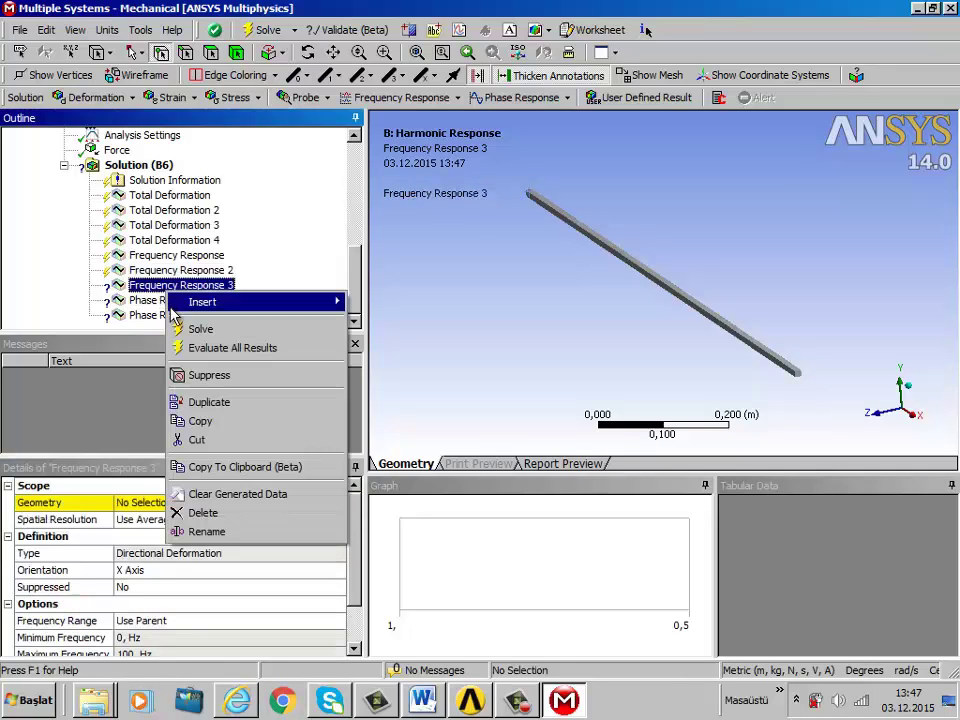
{"action": "left_click", "coordinate": [152, 316], "text": "shift"}
{"action": "right_click", "coordinate": [154, 318]}
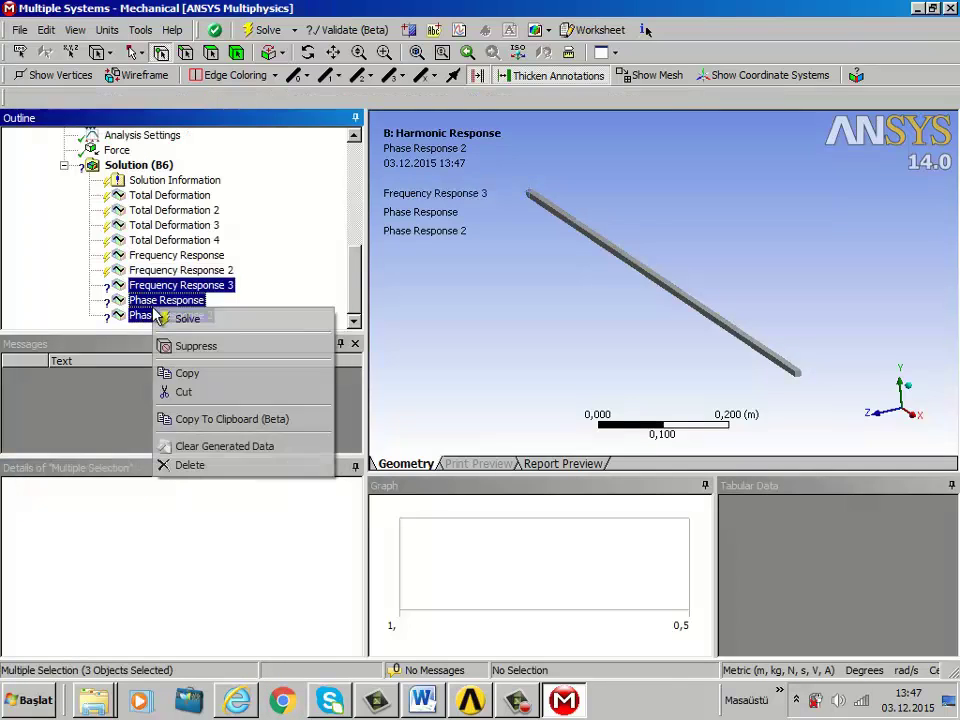
{"action": "left_click", "coordinate": [219, 350]}
- Solve the modal analysis from its Solution (A6) branch
{"action": "scroll", "coordinate": [193, 290], "scroll_direction": "up", "scroll_amount": 3}
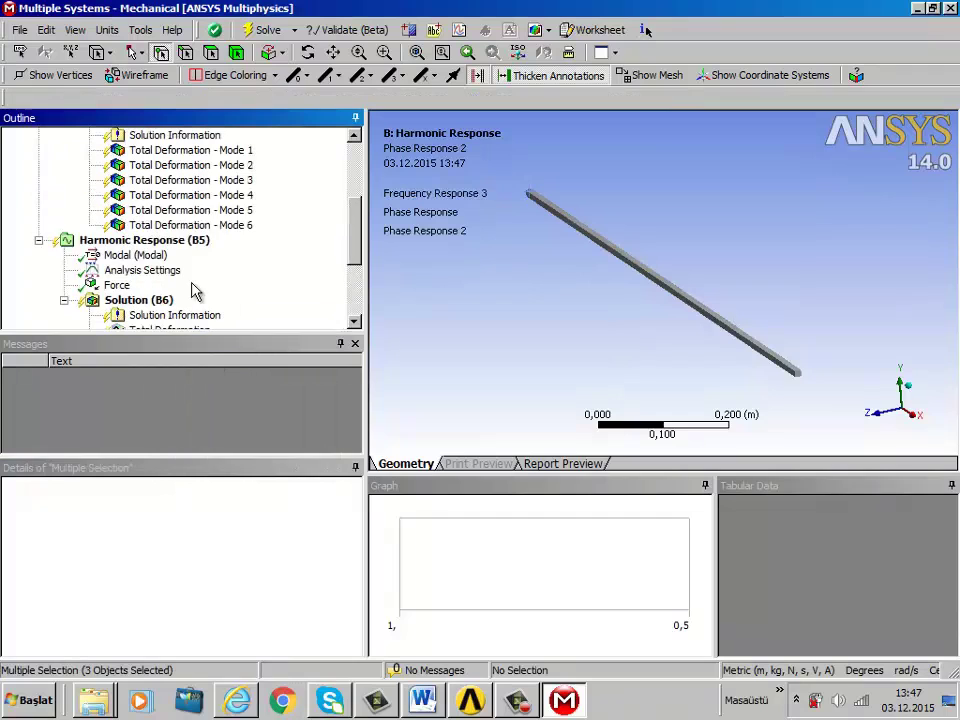
{"action": "left_click", "coordinate": [155, 242]}
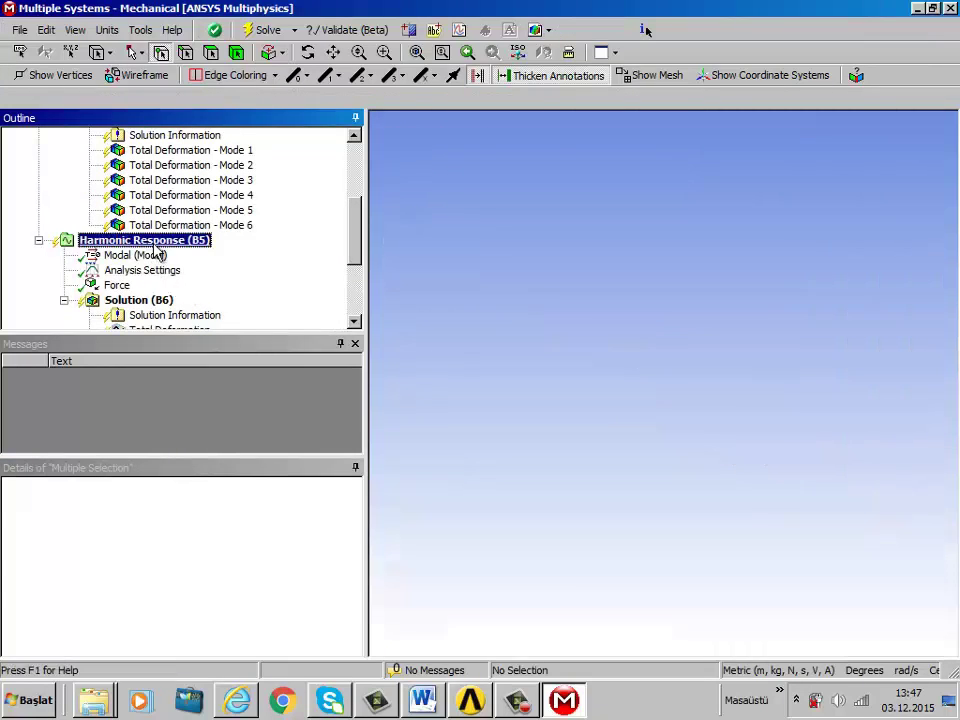
{"action": "right_click", "coordinate": [158, 246]}
{"action": "left_click", "coordinate": [157, 214]}
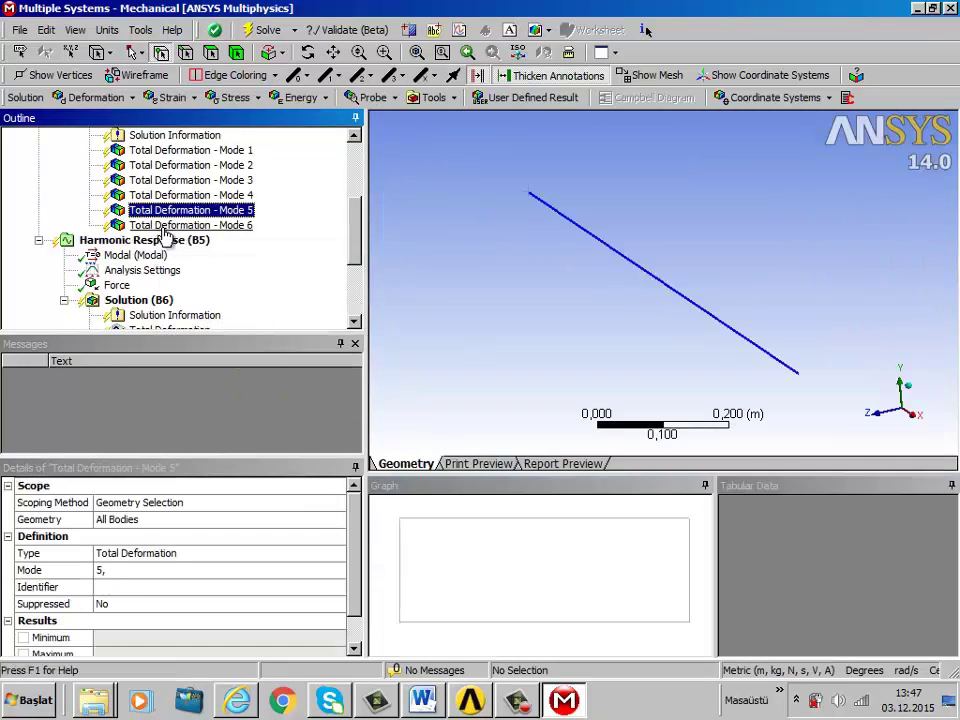
{"action": "scroll", "coordinate": [160, 240], "scroll_direction": "up", "scroll_amount": 2}
{"action": "scroll", "coordinate": [133, 218], "scroll_direction": "up", "scroll_amount": 2}
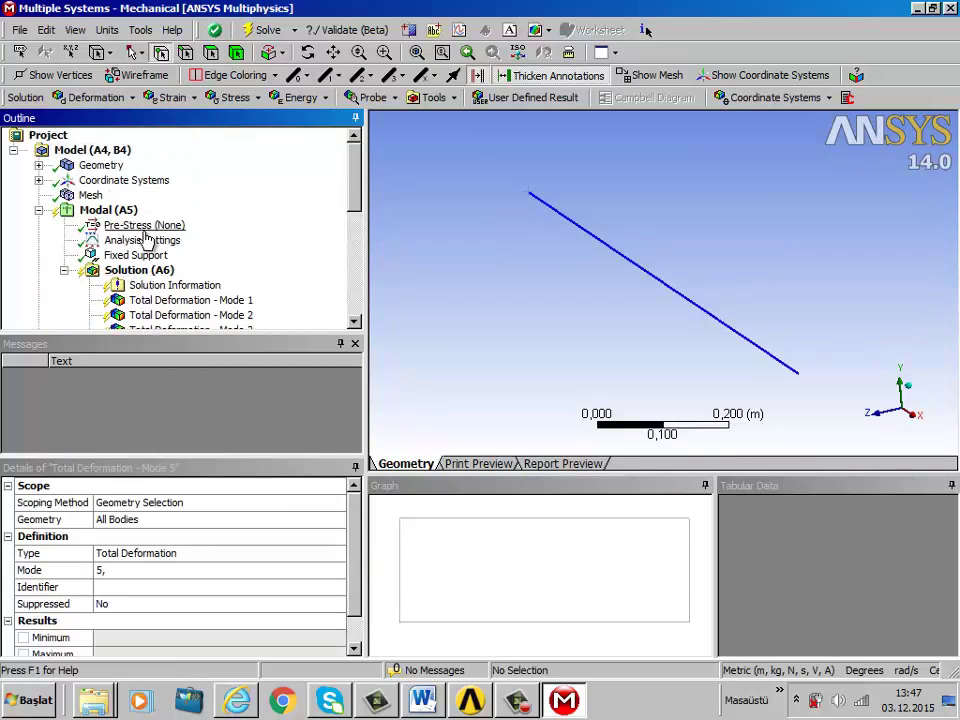
{"action": "right_click", "coordinate": [140, 277]}
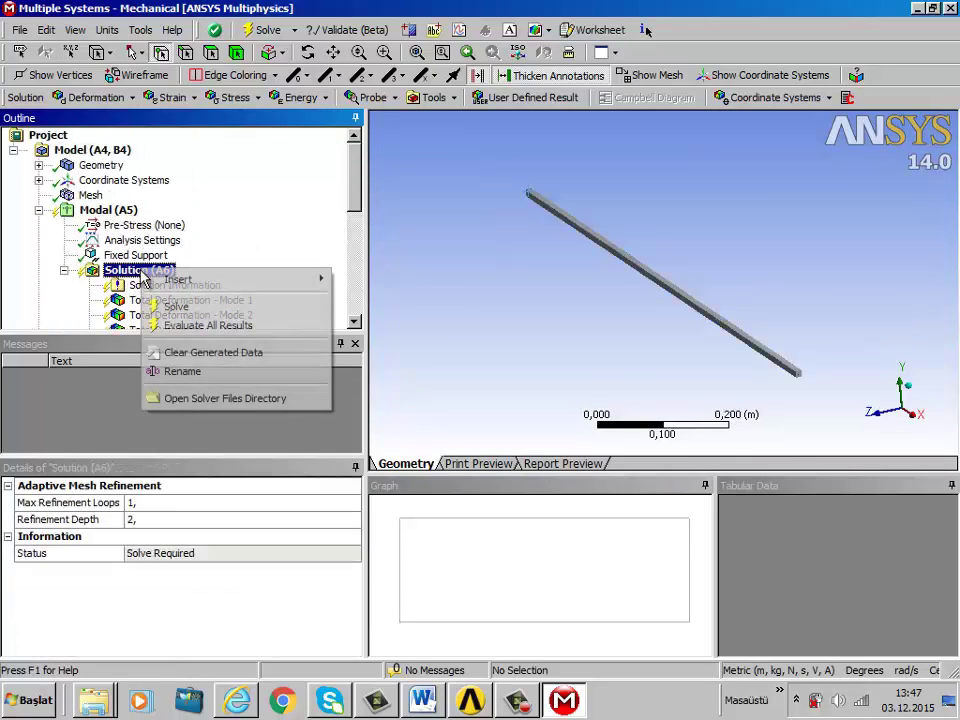
{"action": "left_click", "coordinate": [185, 307]}
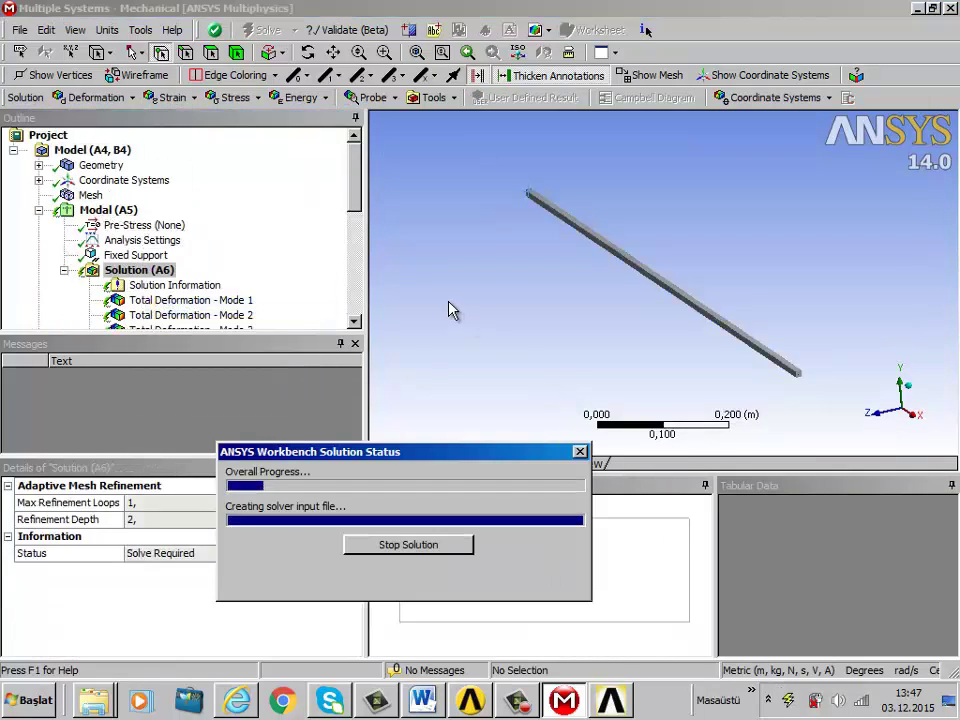
- Rename the six modal Total Deformation results based on their definitions and display the Mode 1 result
{"action": "scroll", "coordinate": [268, 223], "scroll_direction": "down", "scroll_amount": 2}
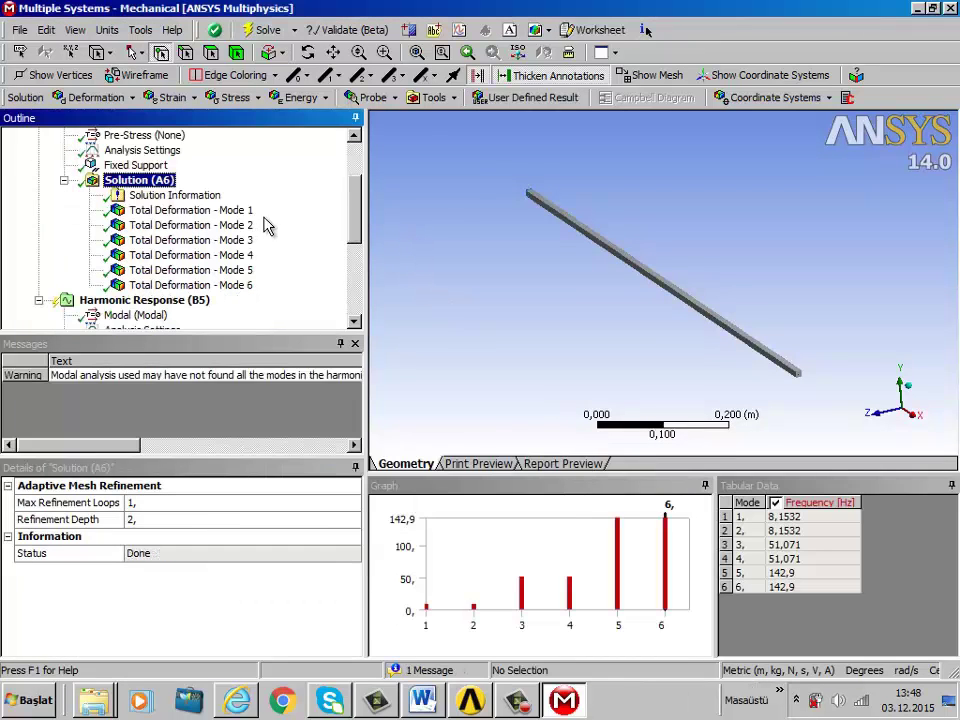
{"action": "left_click", "coordinate": [250, 211]}
{"action": "left_click", "coordinate": [242, 290], "text": "shift"}
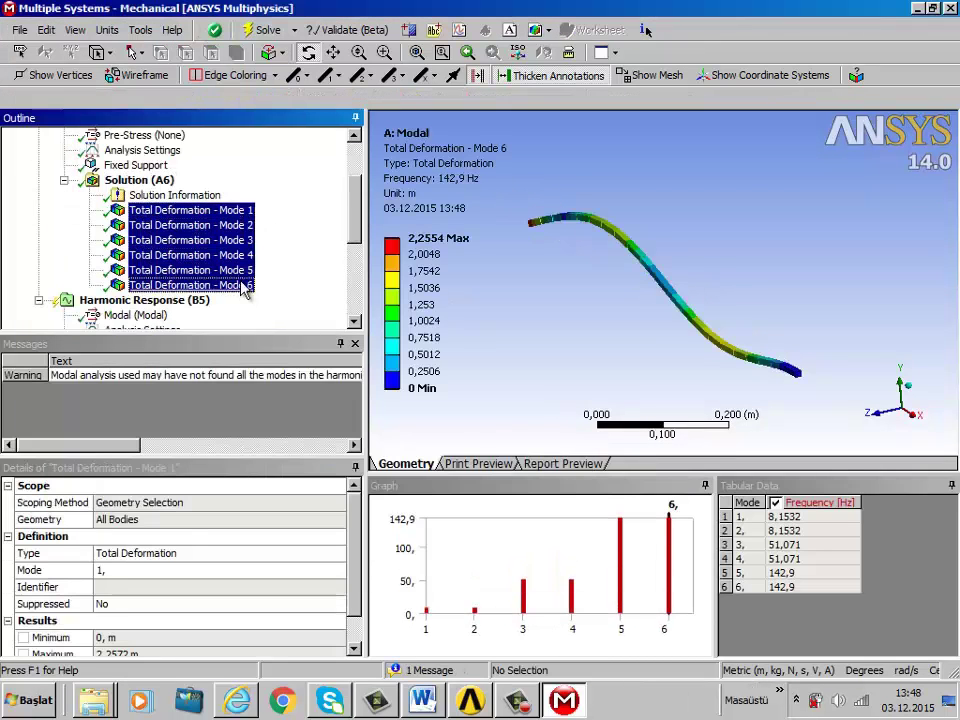
{"action": "right_click", "coordinate": [244, 272]}
{"action": "left_click", "coordinate": [305, 417]}
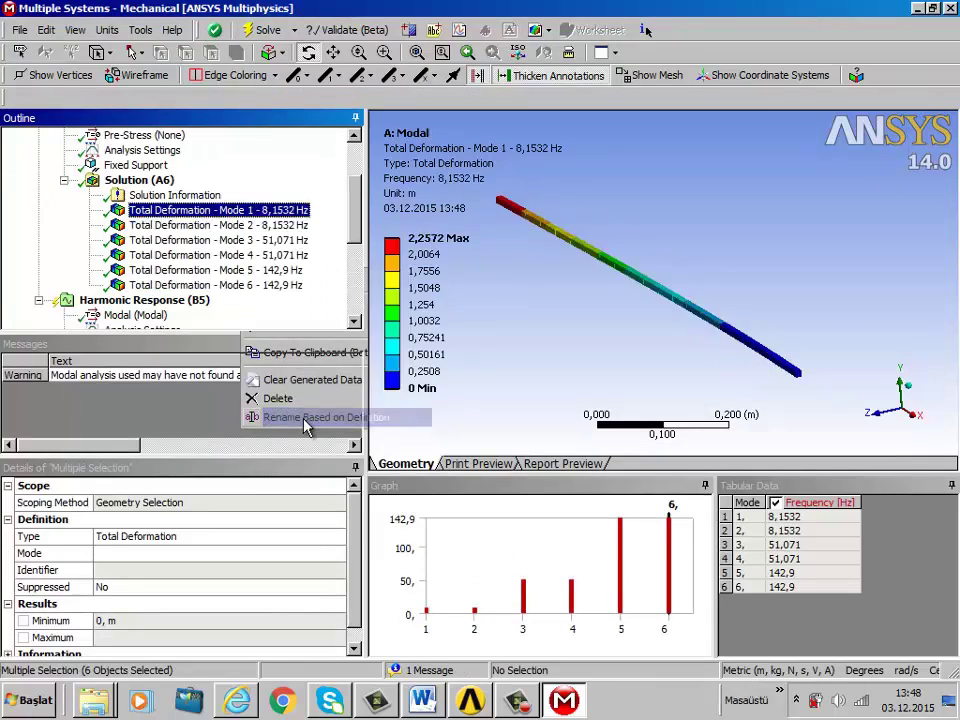
{"action": "left_click", "coordinate": [286, 212]}
{"action": "left_click", "coordinate": [272, 211]}
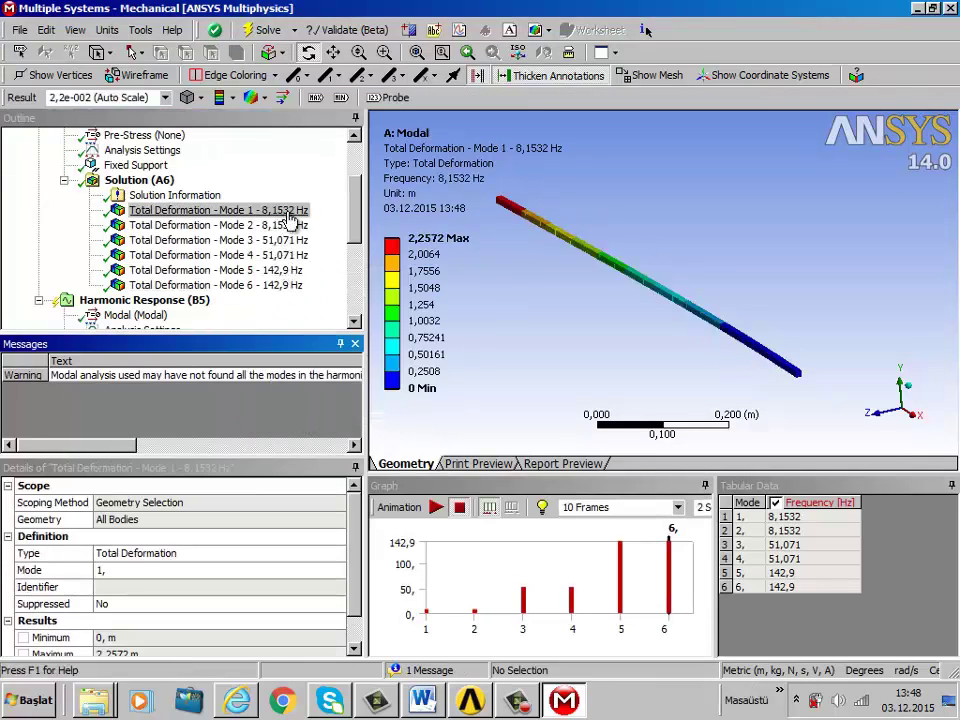
- Solve the harmonic response analysis and display its first Total Deformation result
{"action": "left_click_drag", "start_coordinate": [357, 178], "coordinate": [362, 250]}
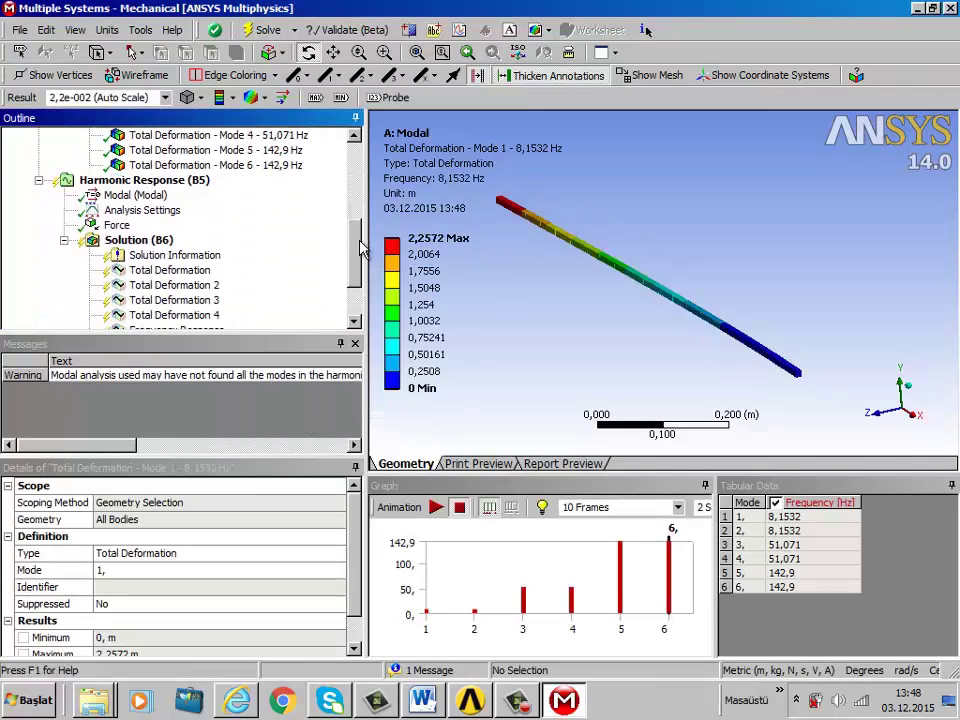
{"action": "left_click", "coordinate": [140, 181]}
{"action": "right_click", "coordinate": [147, 183]}
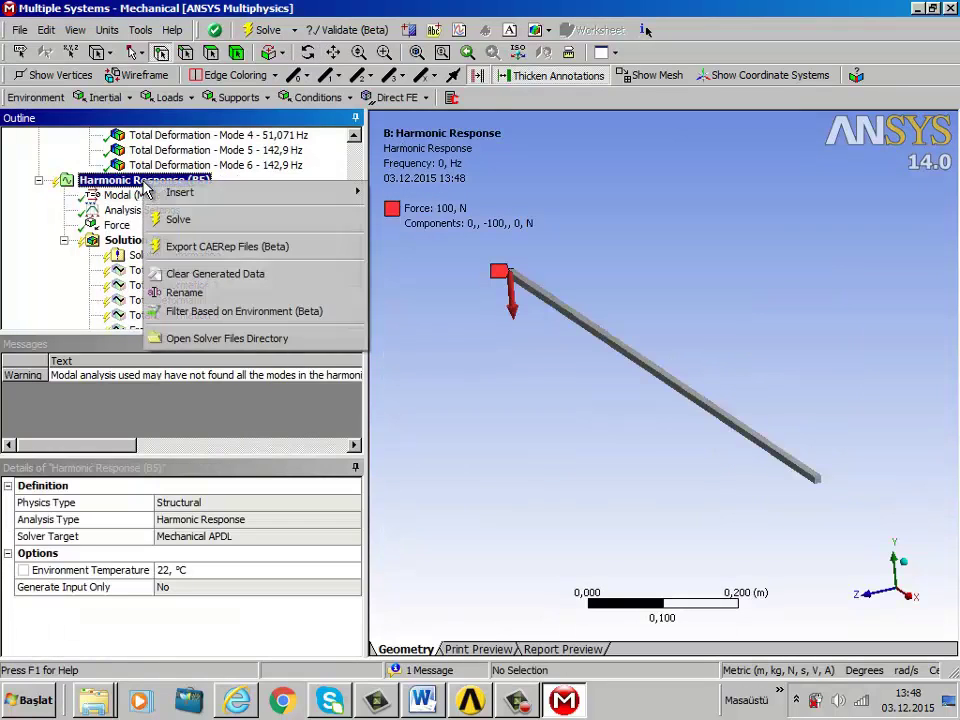
{"action": "left_click", "coordinate": [180, 220]}
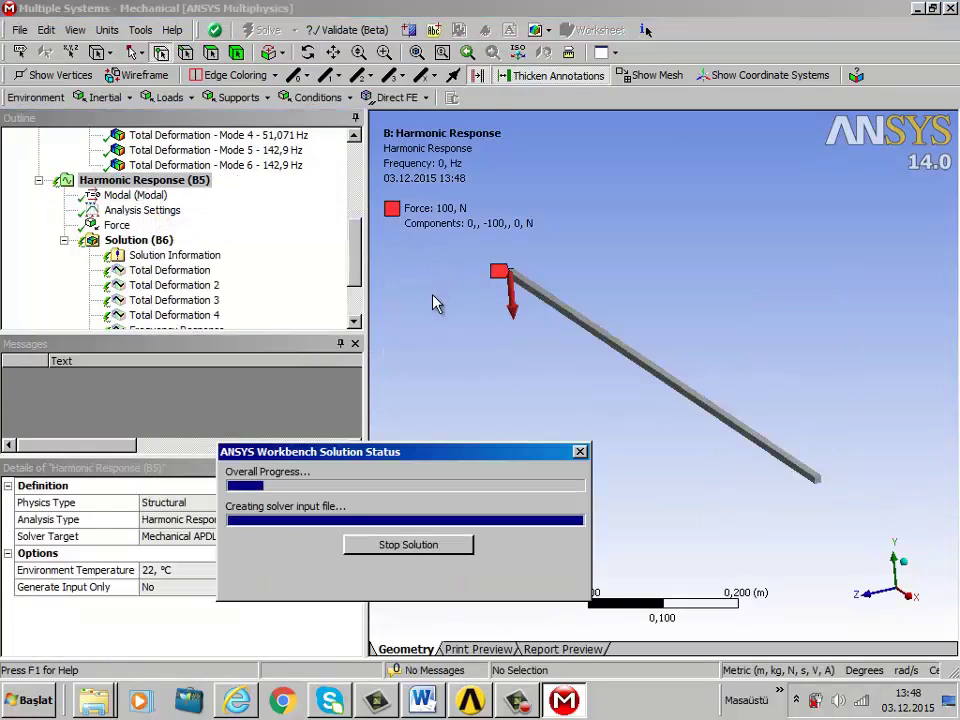
{"action": "left_click", "coordinate": [186, 197]}
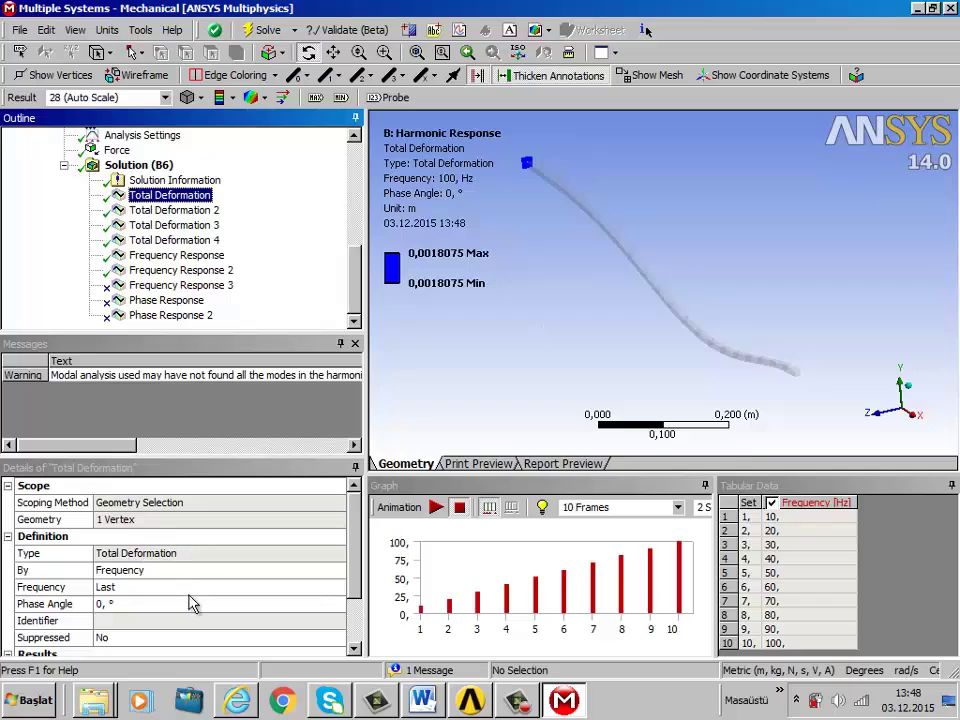
- Animate the first harmonic Total Deformation result and display the Bode plots of the first Frequency Response
{"action": "left_click", "coordinate": [436, 507]}
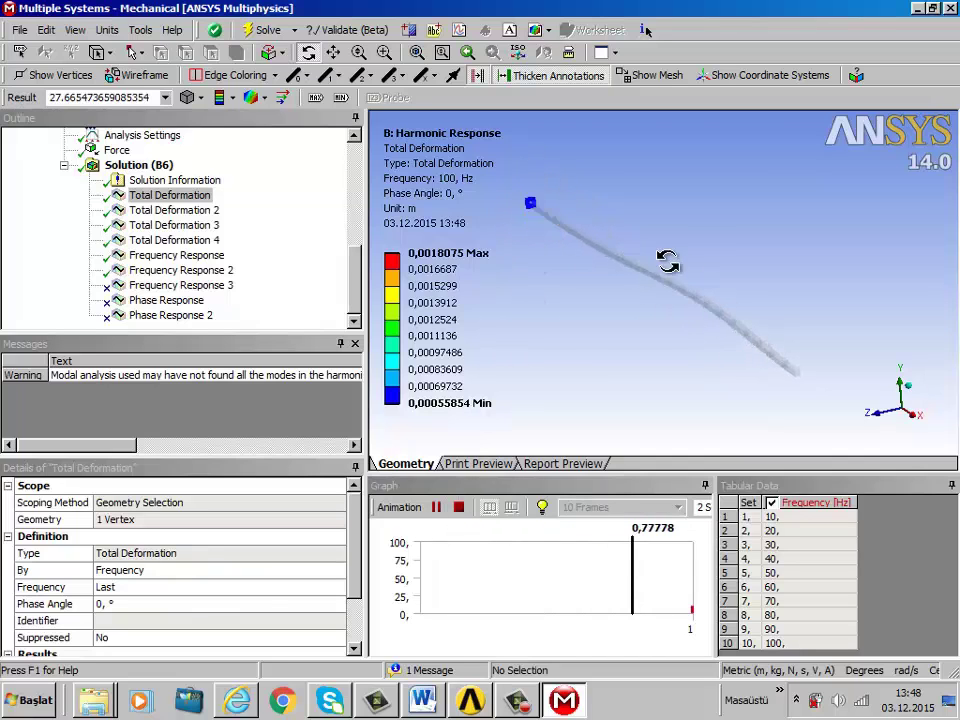
{"action": "left_click", "coordinate": [174, 240]}
{"action": "left_click", "coordinate": [174, 256]}
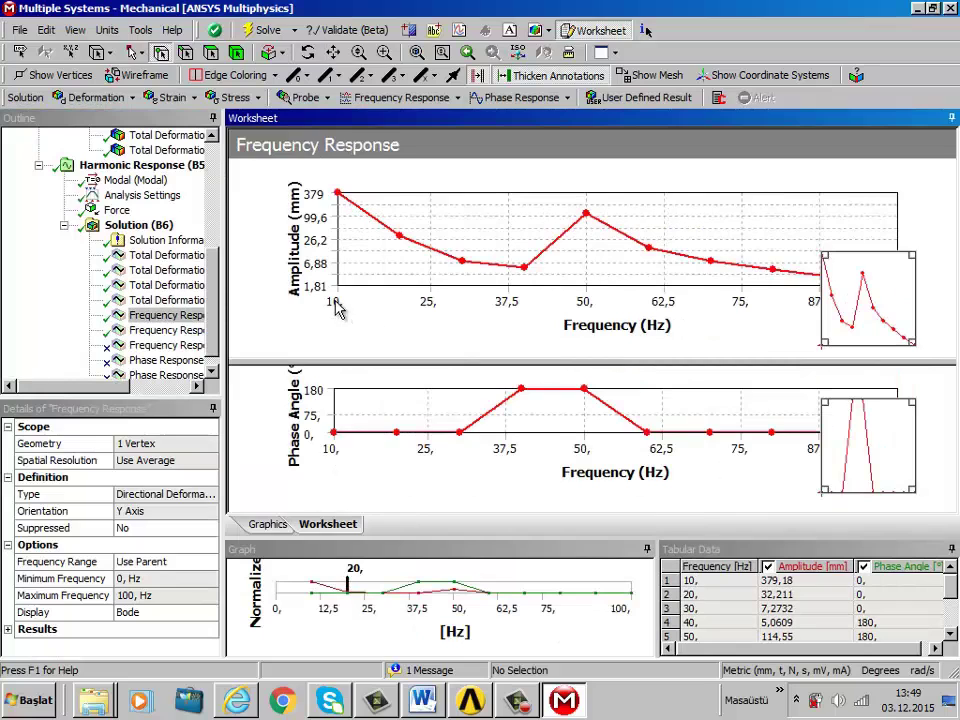
- Set the Solution Intervals to 100 in the harmonic response's Analysis Settings
{"action": "left_click", "coordinate": [140, 194]}
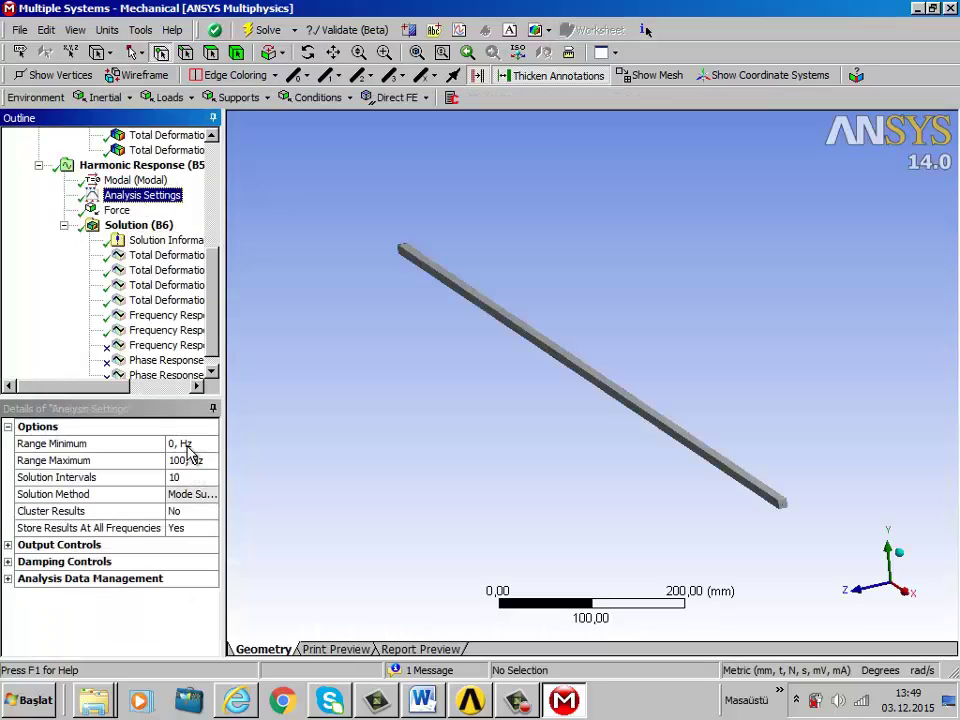
{"action": "left_click", "coordinate": [188, 445]}
{"action": "left_click", "coordinate": [197, 477]}
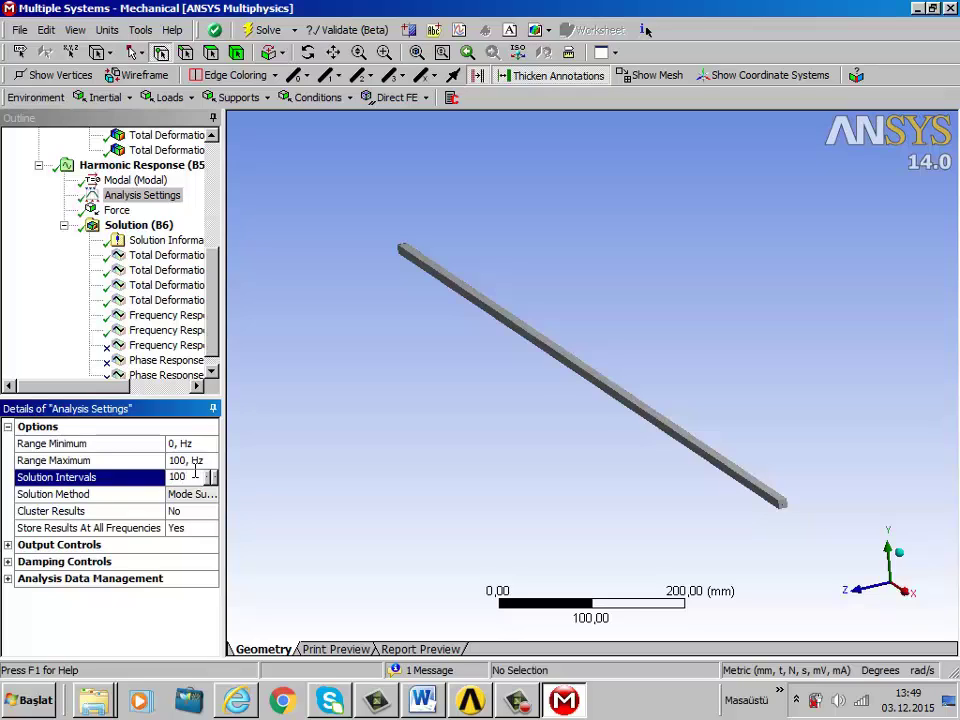
- View the real and imaginary plots of Frequency Response 2 and consult the reference Bode diagrams in Ders_notu.docx in Word
{"action": "left_click", "coordinate": [140, 330]}
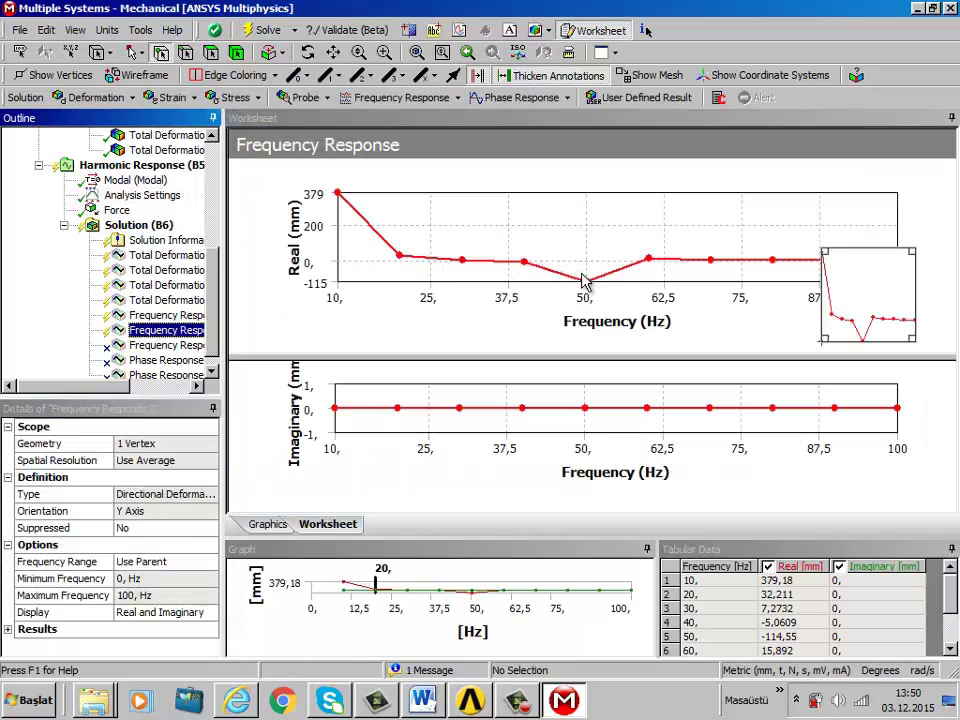
{"action": "left_click", "coordinate": [421, 700]}
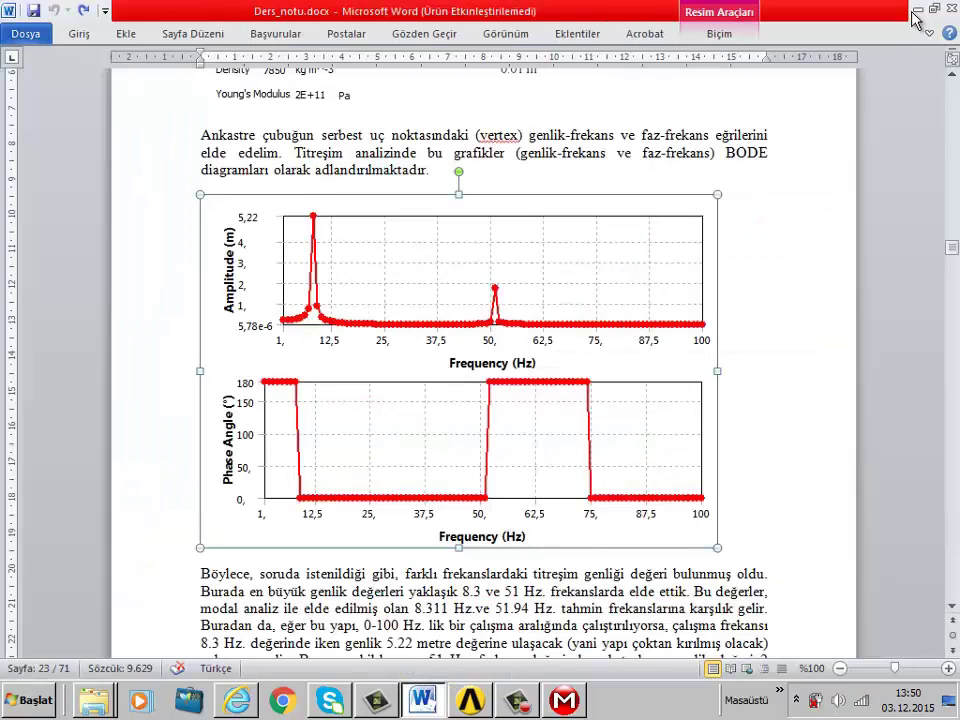
{"action": "key", "text": "alt+Tab"}
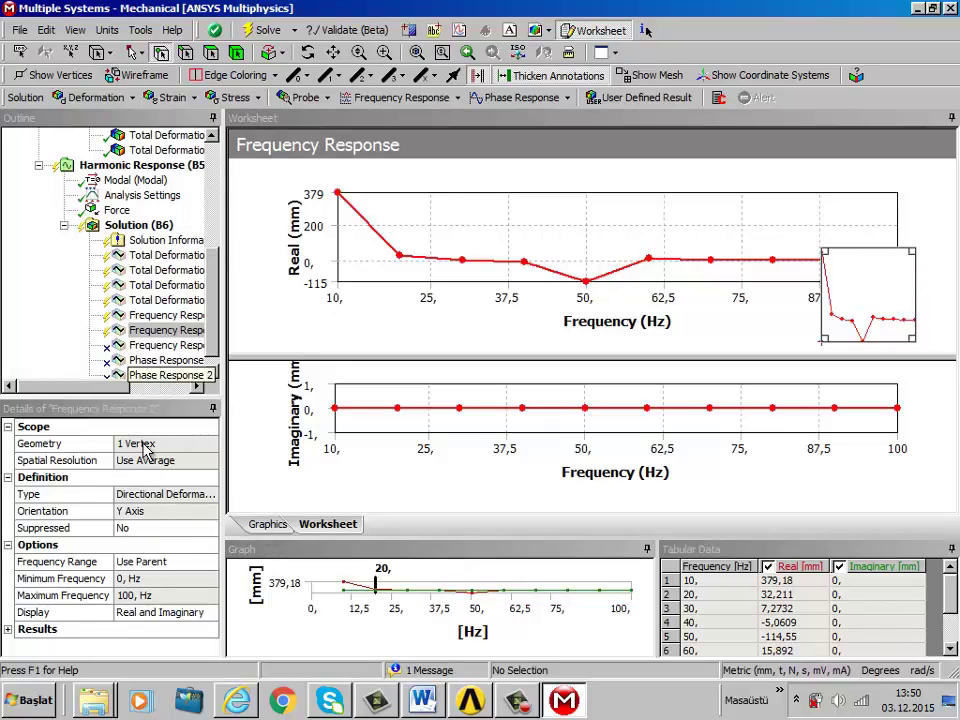
- Check the Solution Intervals in the harmonic Analysis Settings and re-solve the Harmonic Response (B5) analysis
{"action": "left_click", "coordinate": [133, 195]}
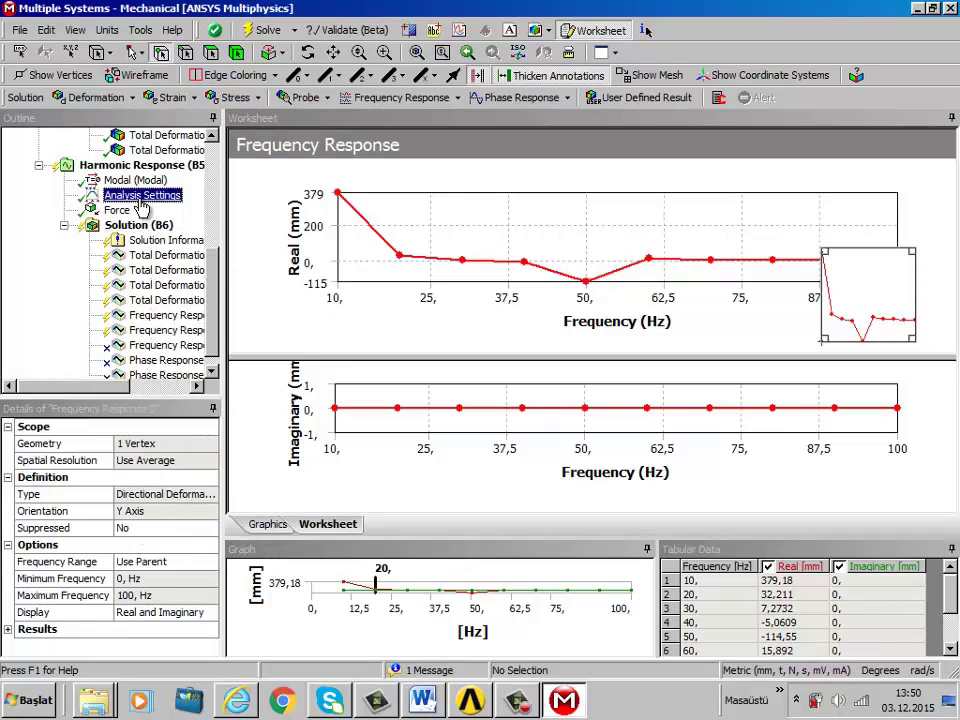
{"action": "left_click", "coordinate": [195, 478]}
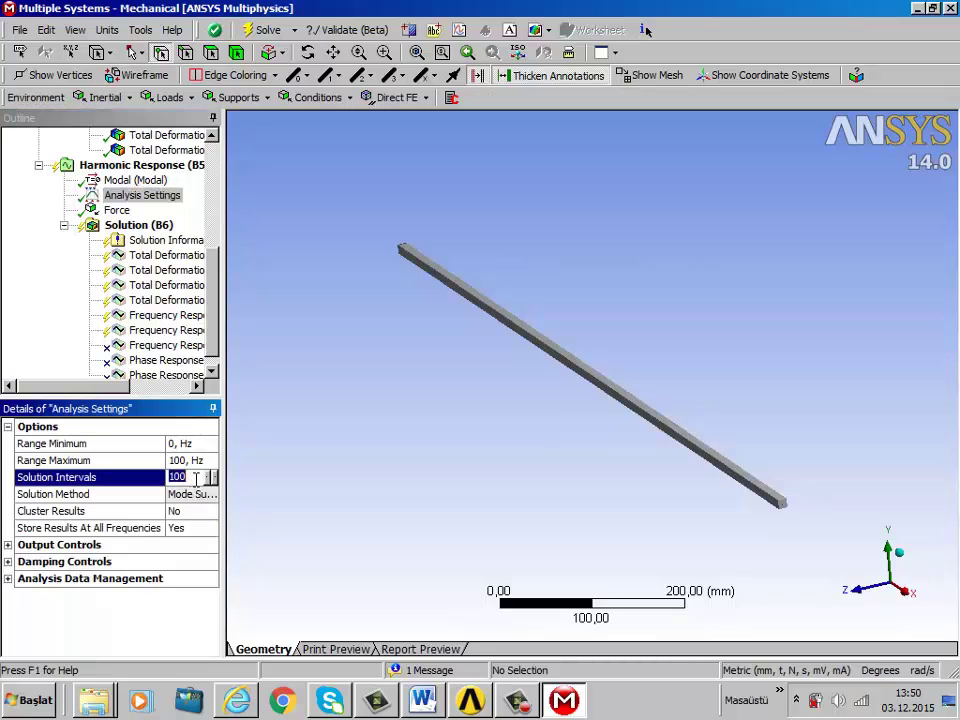
{"action": "left_click", "coordinate": [118, 165]}
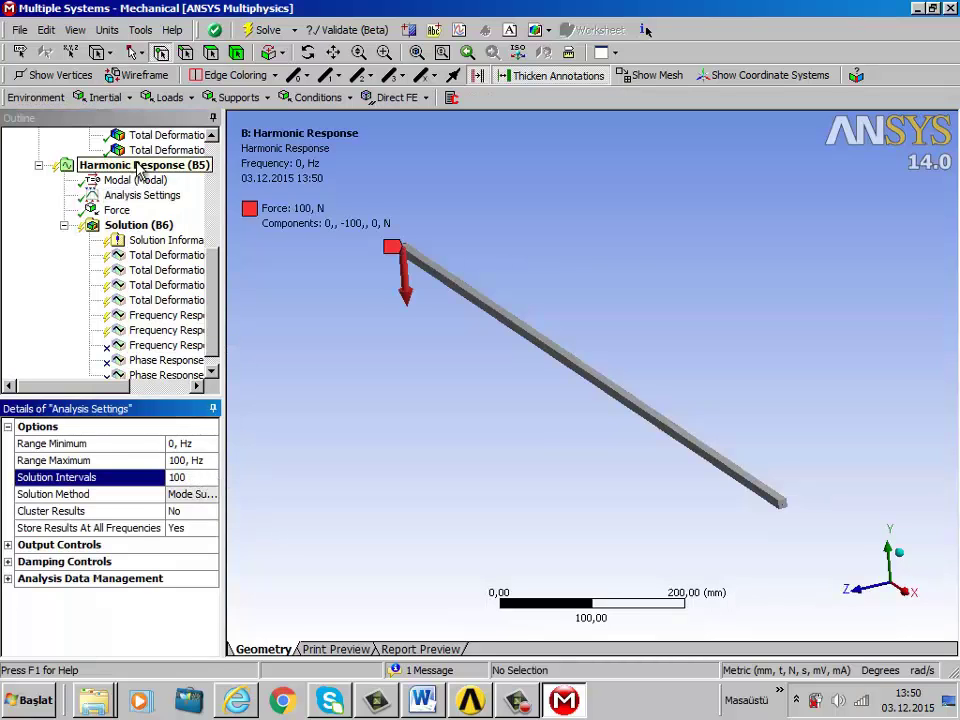
{"action": "right_click", "coordinate": [140, 165]}
{"action": "left_click", "coordinate": [171, 201]}
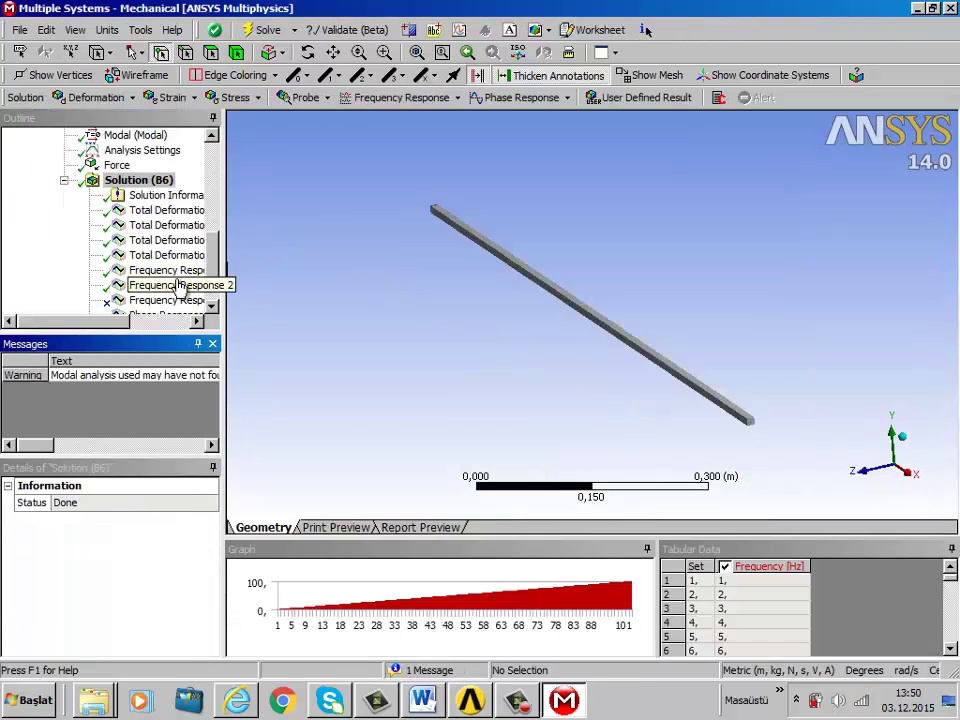
- Display the re-solved first Frequency Response and enlarge its phase angle plot relative to the amplitude plot
{"action": "left_click", "coordinate": [180, 271]}
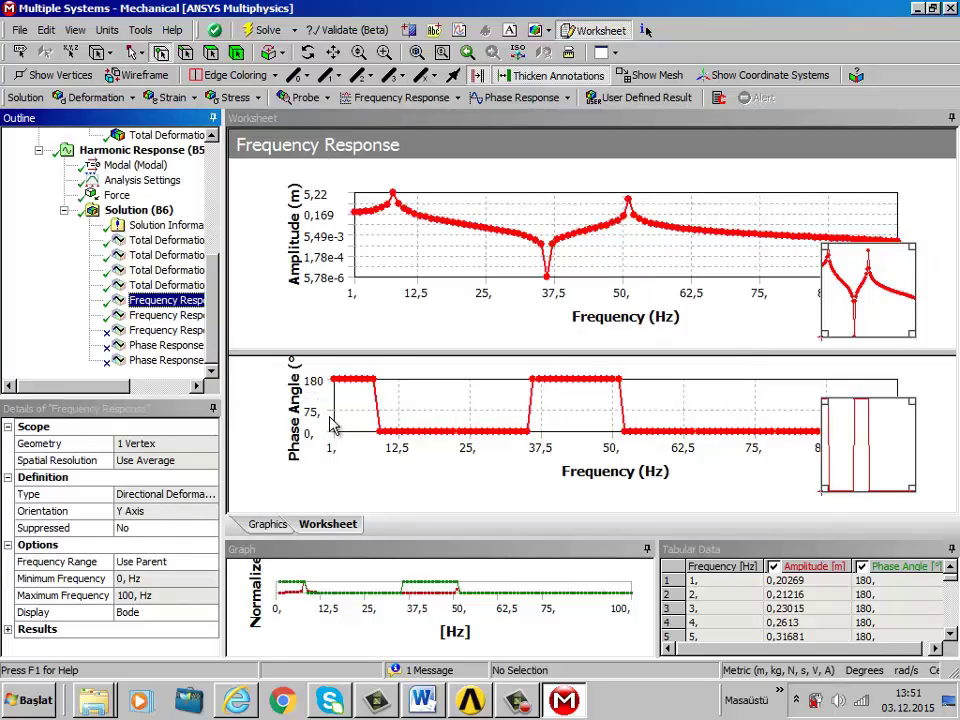
{"action": "left_click_drag", "start_coordinate": [381, 351], "coordinate": [387, 343]}
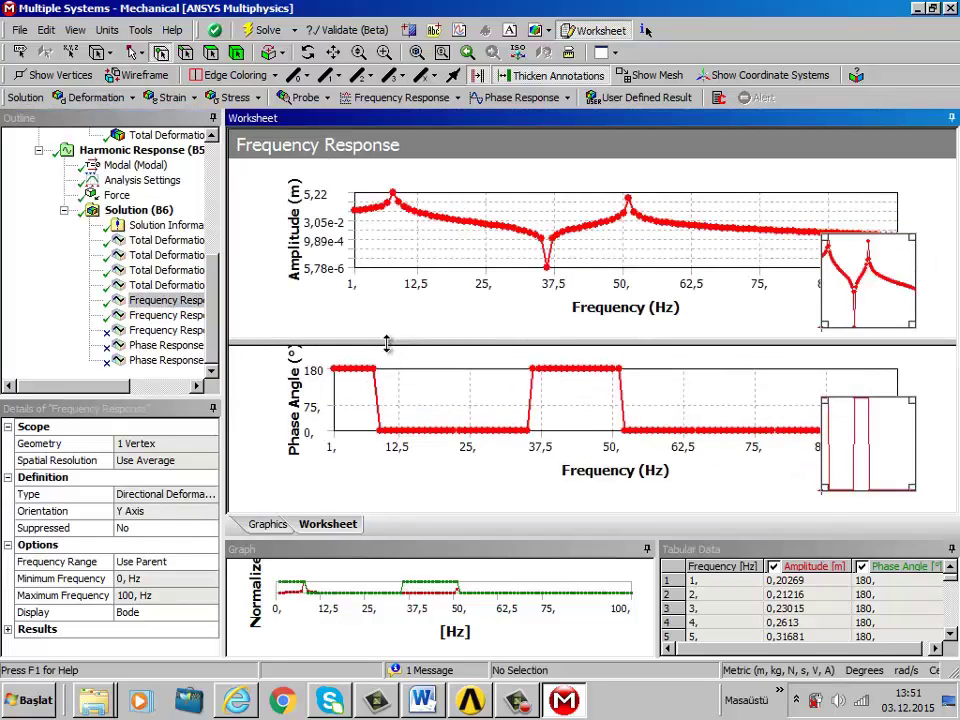